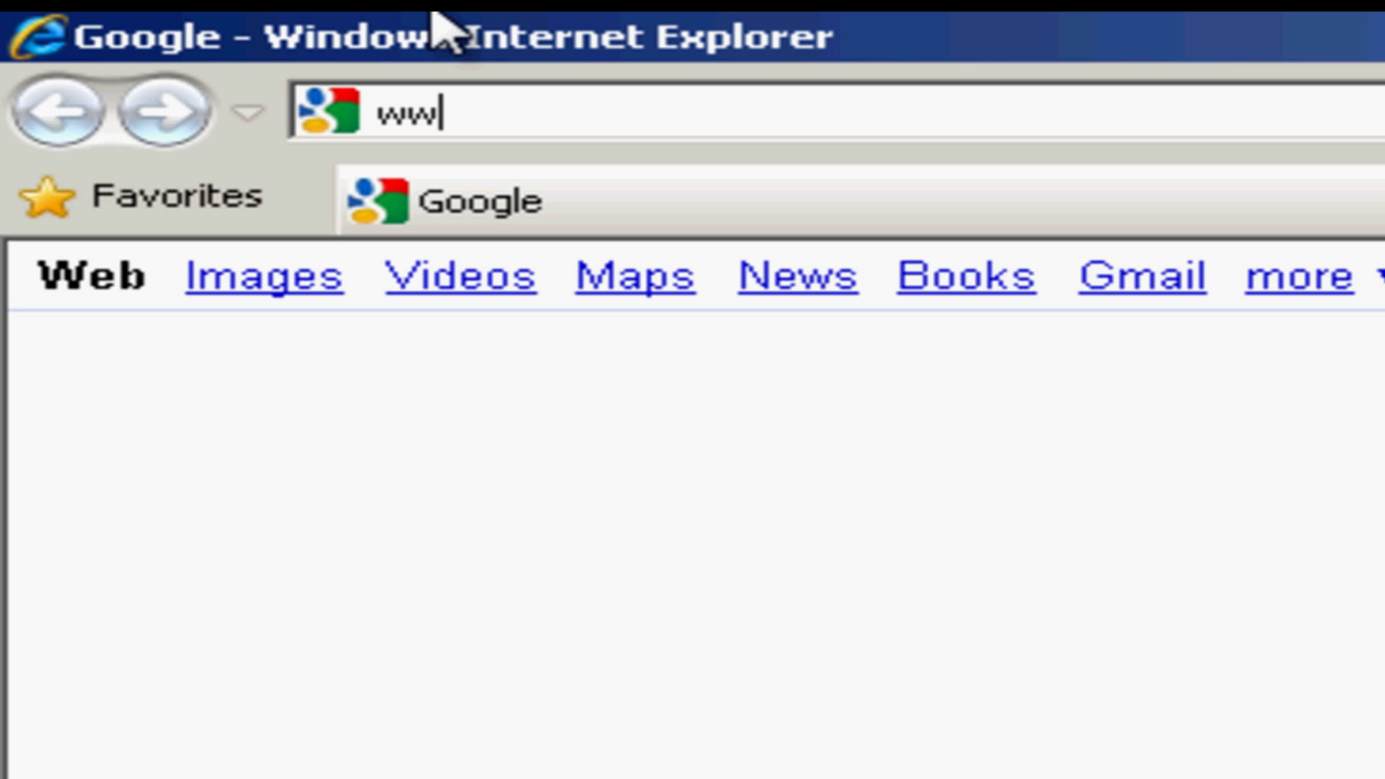
text(w.alert)
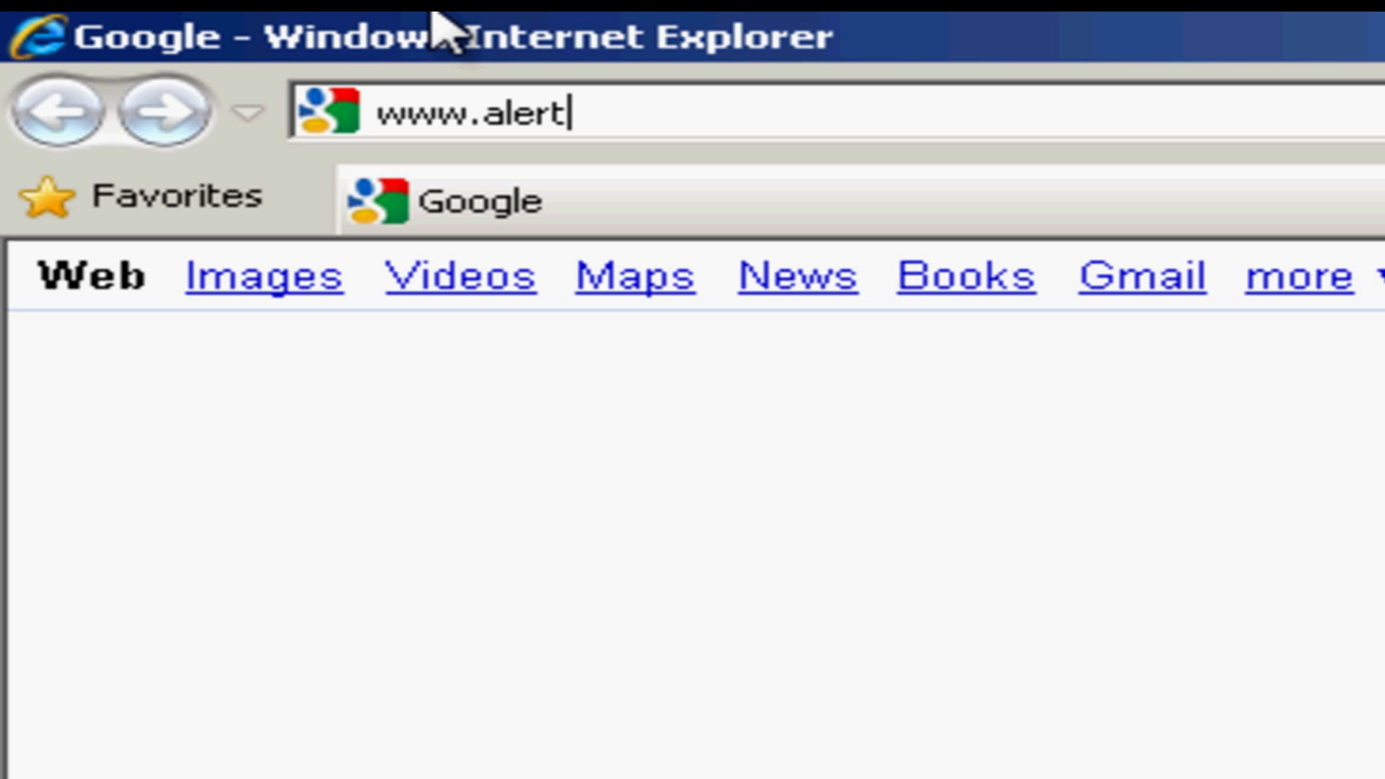
text(systems.co.)
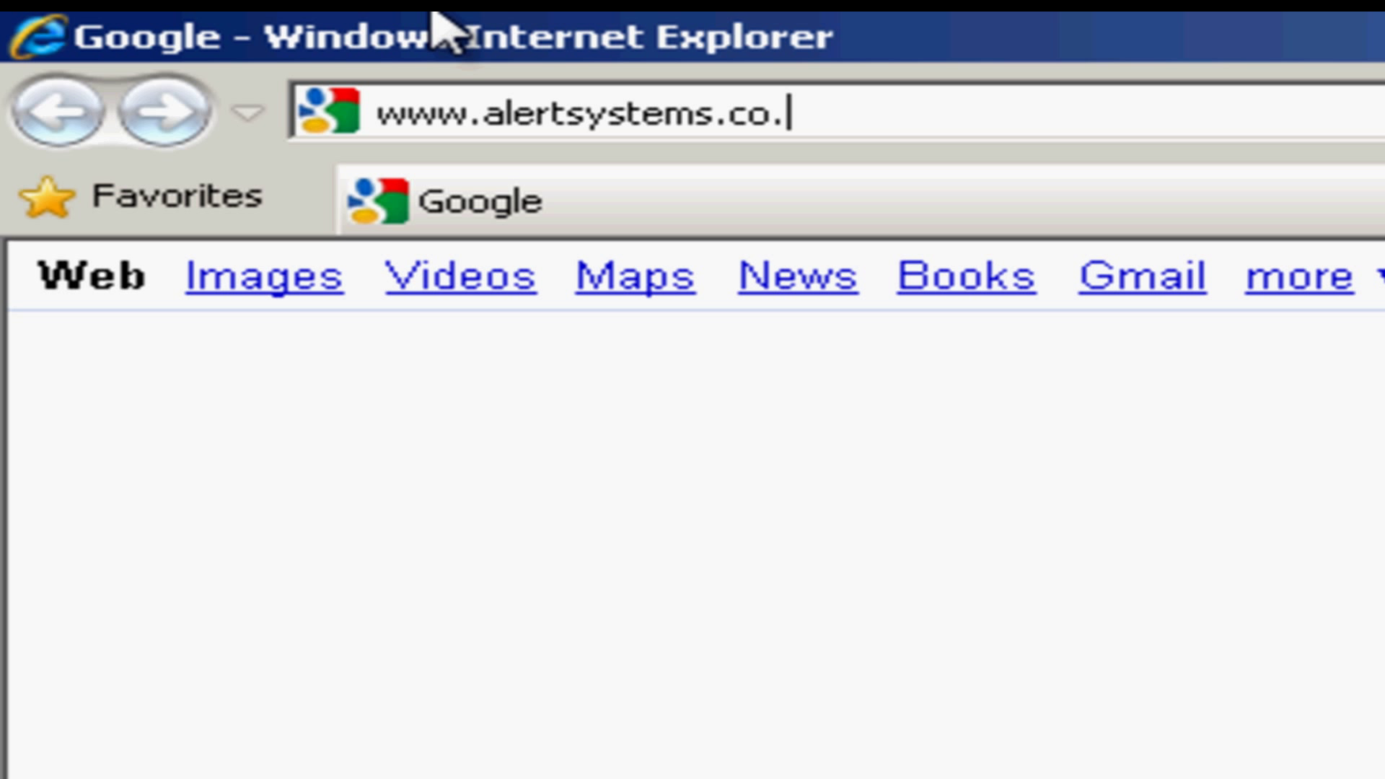
text(uk)
key(Return)
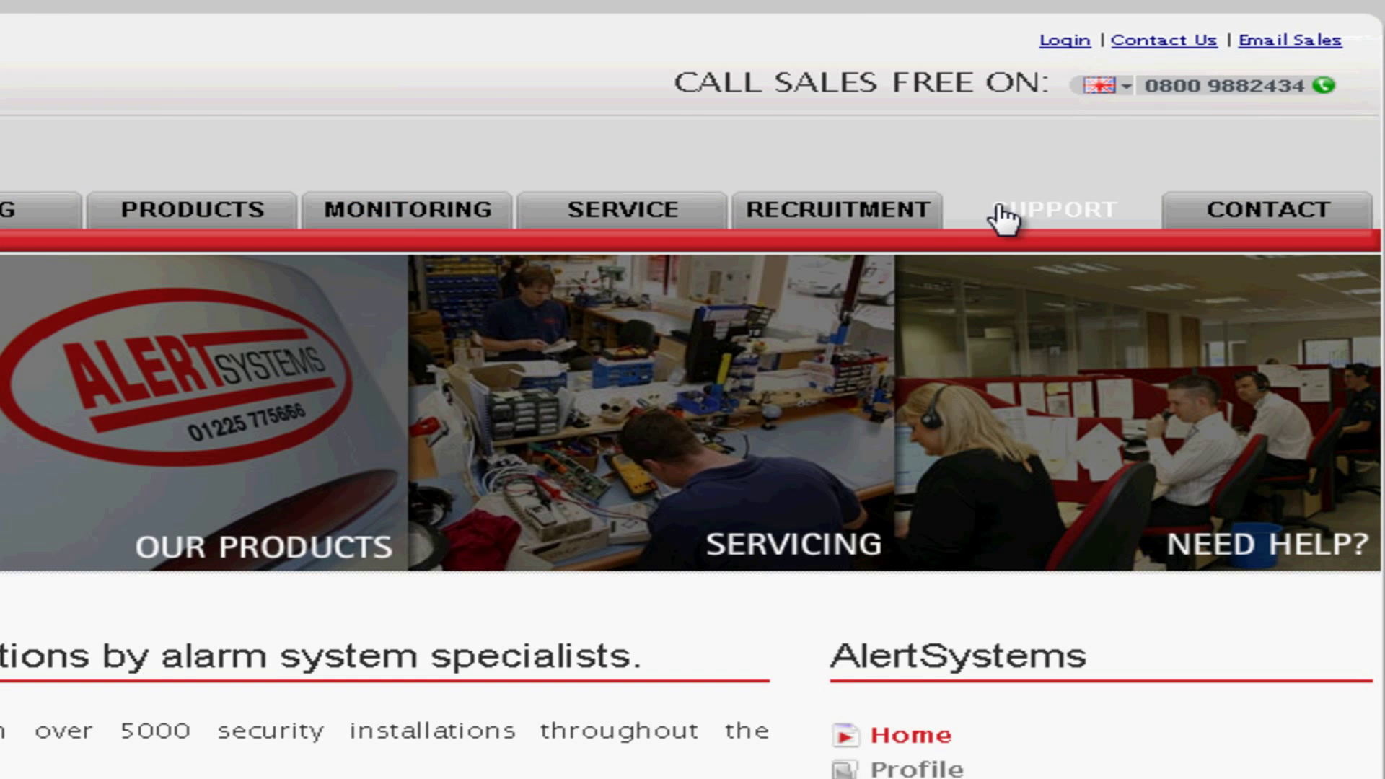
click(1002, 218)
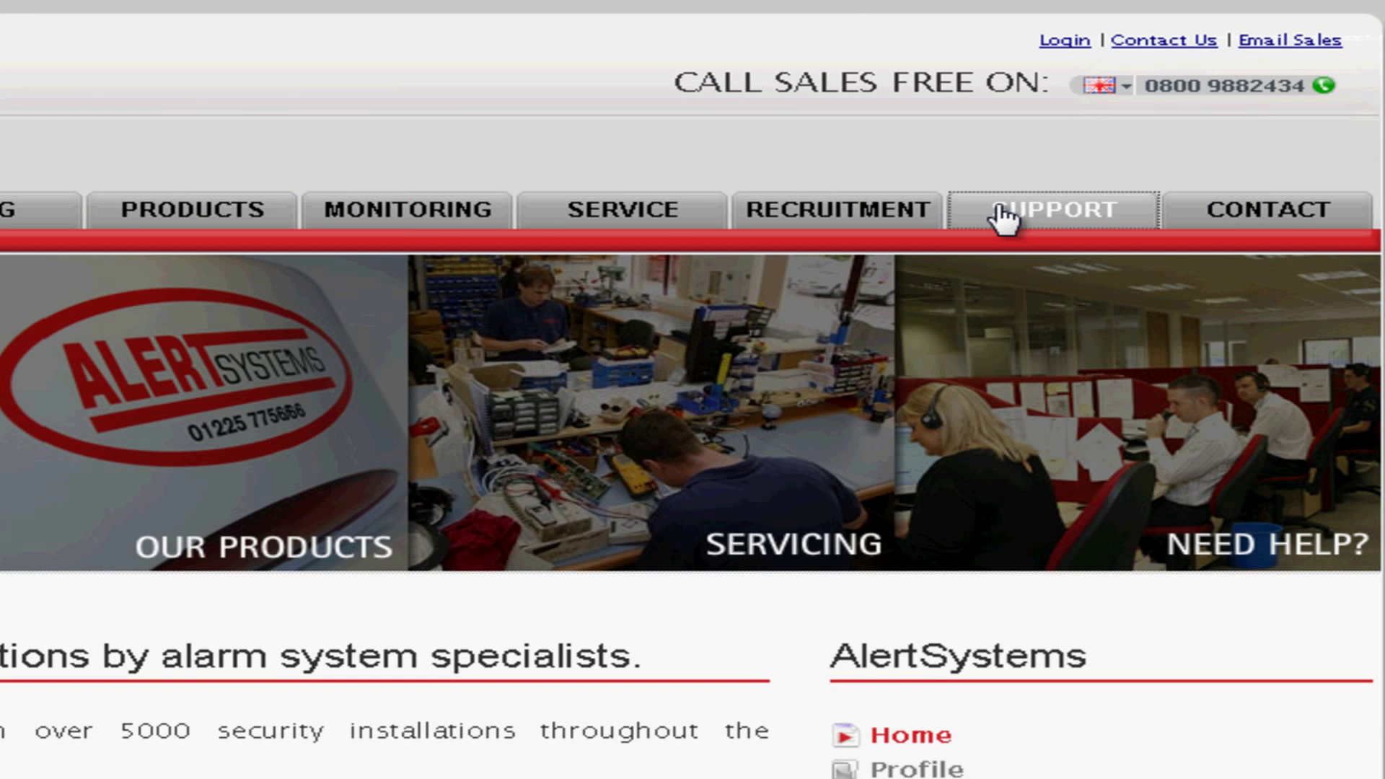
scroll(1003, 217, down, 3)
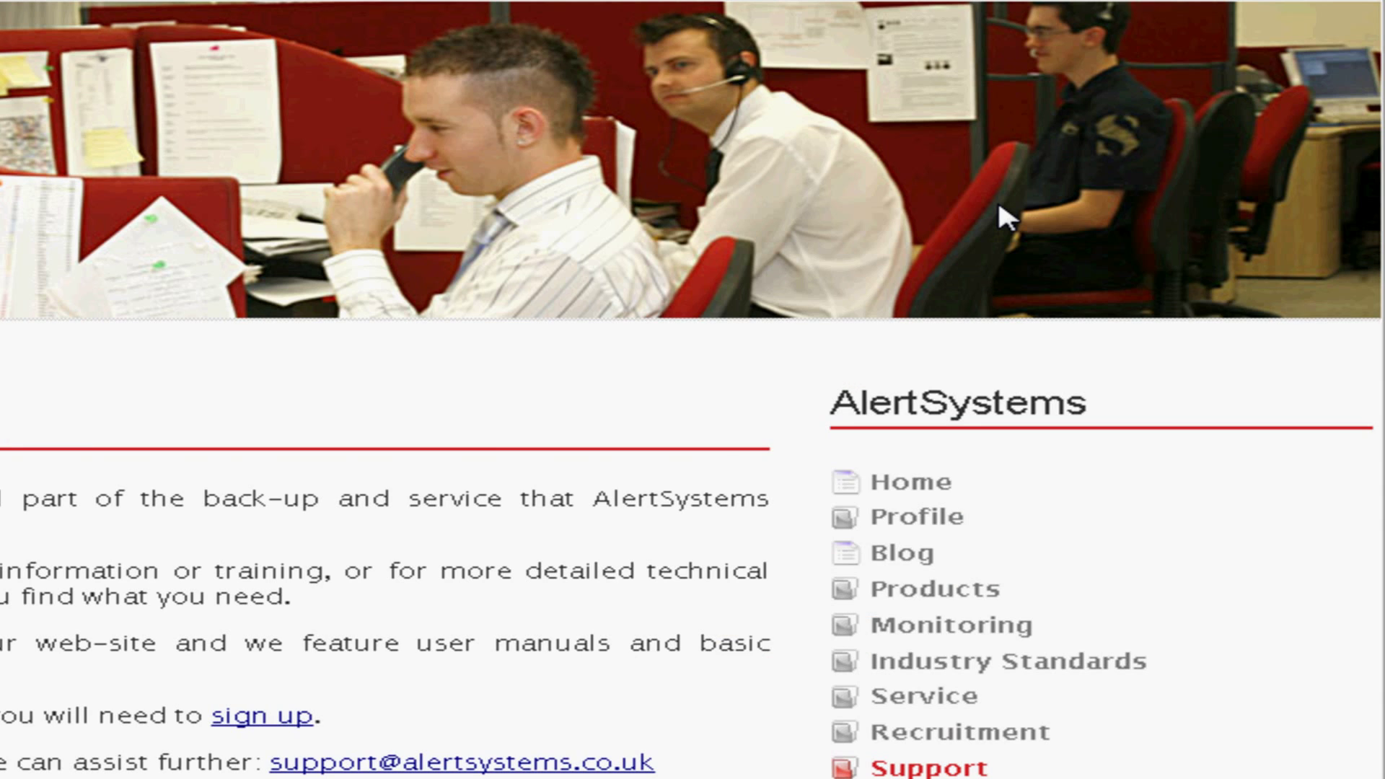
scroll(999, 207, down, 2)
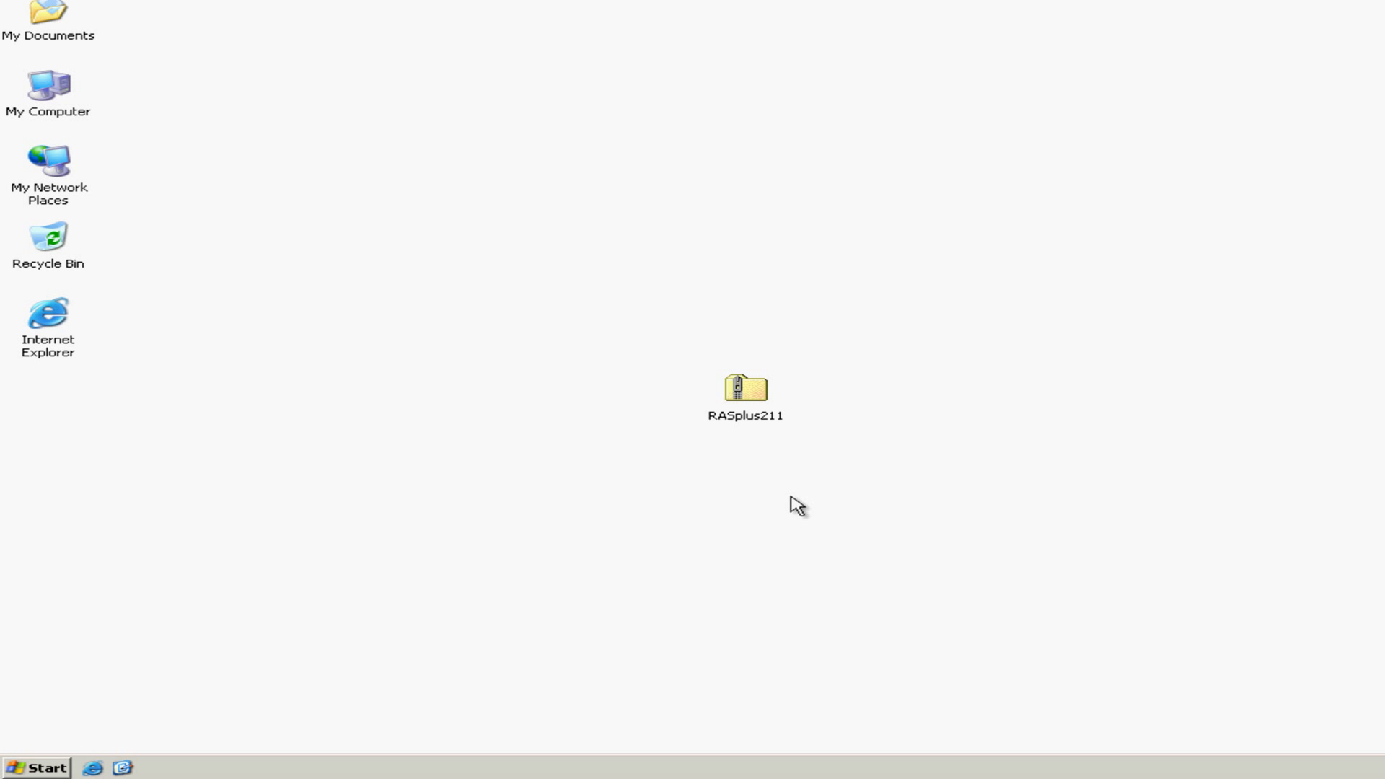
Open the RASplus211 zip and its RASplus211 folder, and run the setup application.
double_click(750, 393)
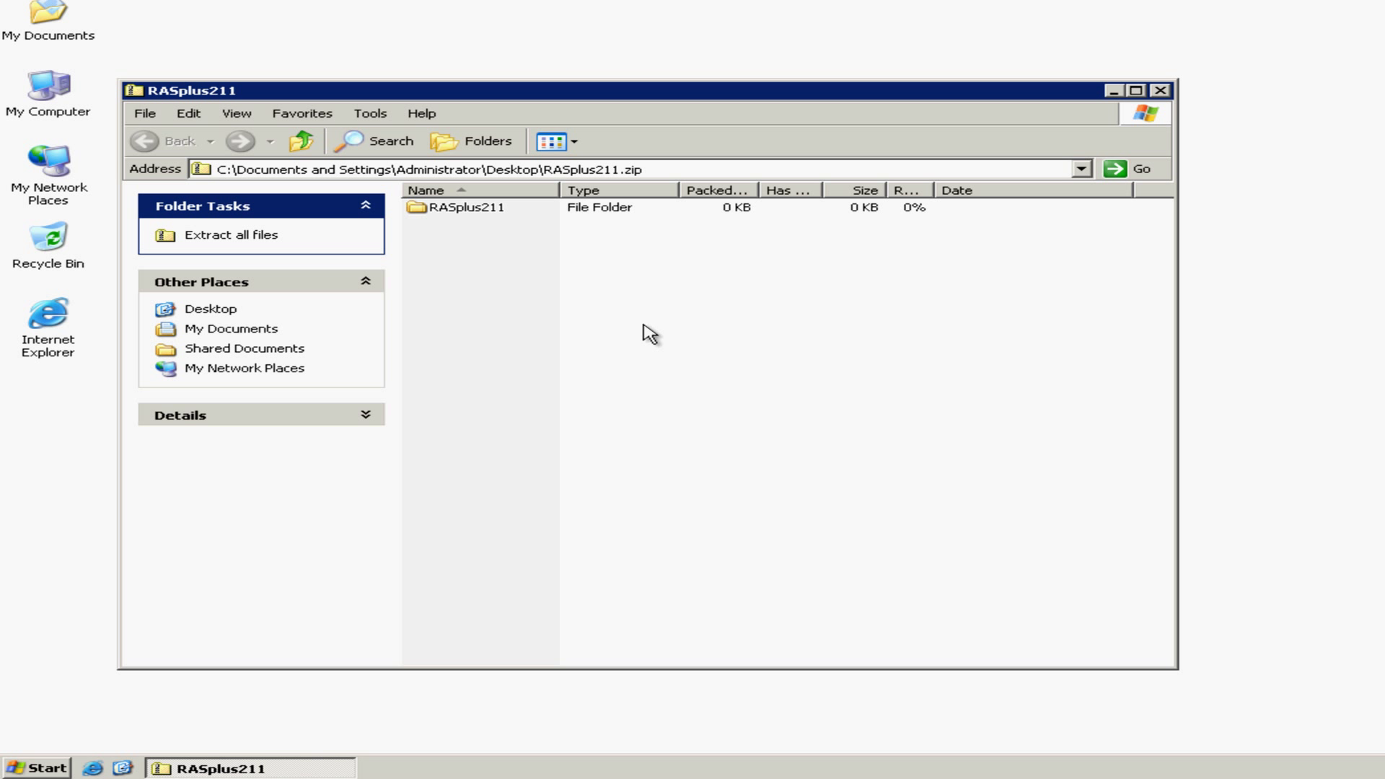
double_click(478, 217)
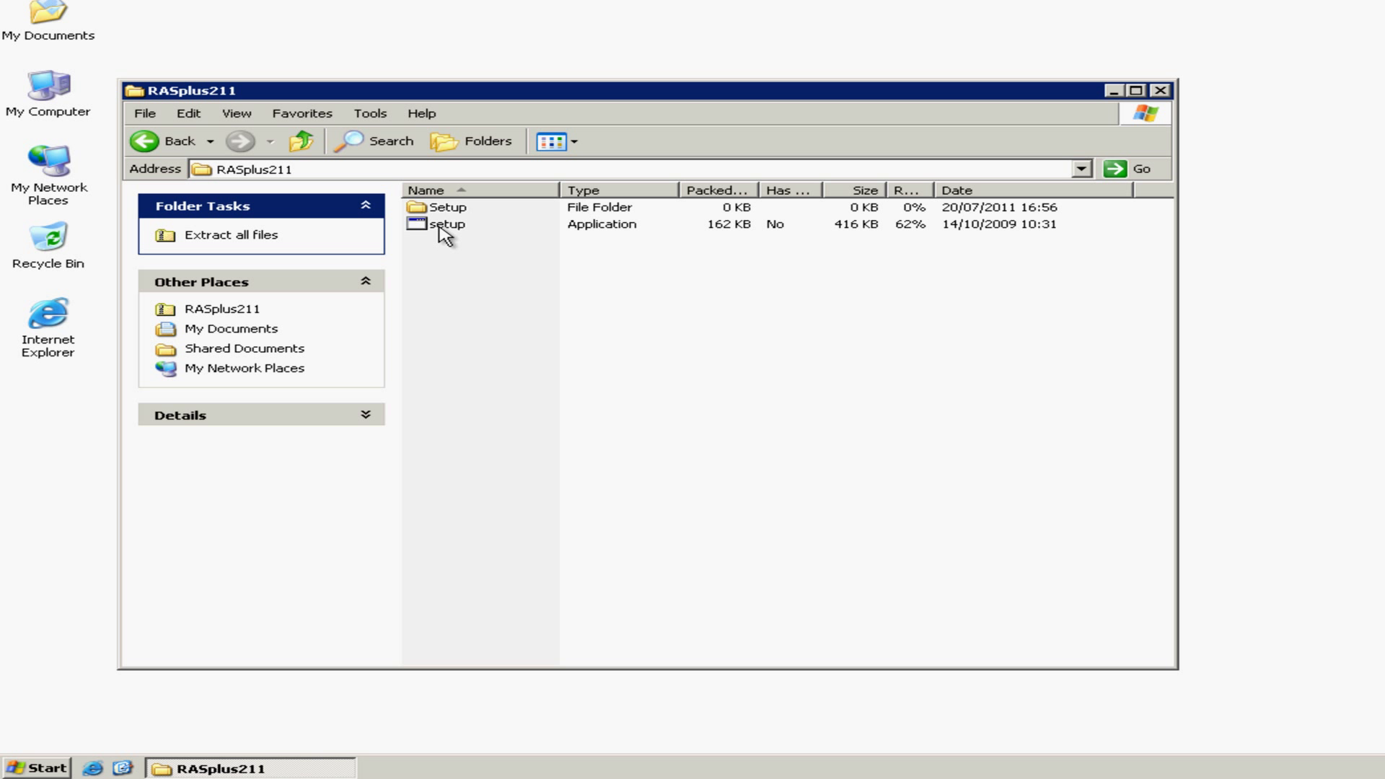
double_click(441, 228)
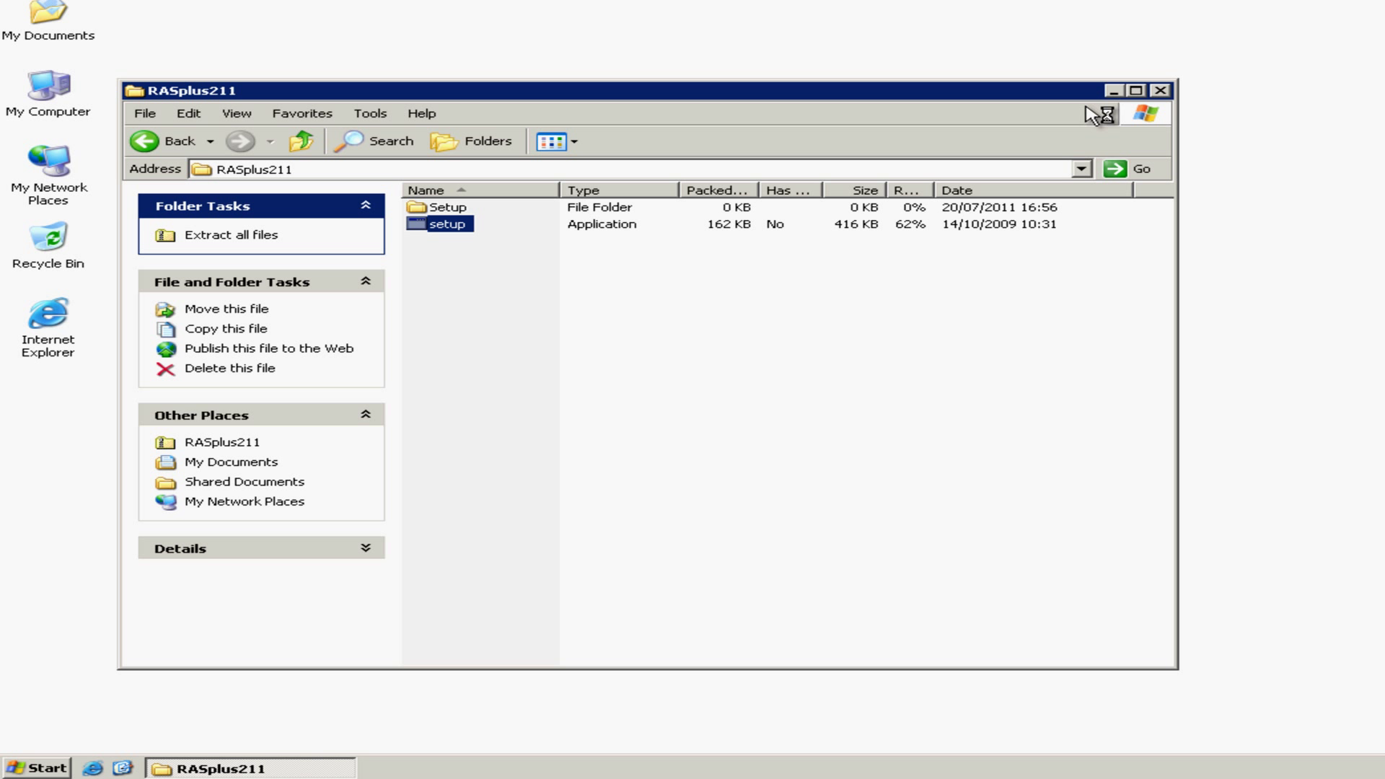
Close the RASplus211 folder window while the installer prepares.
click(1159, 93)
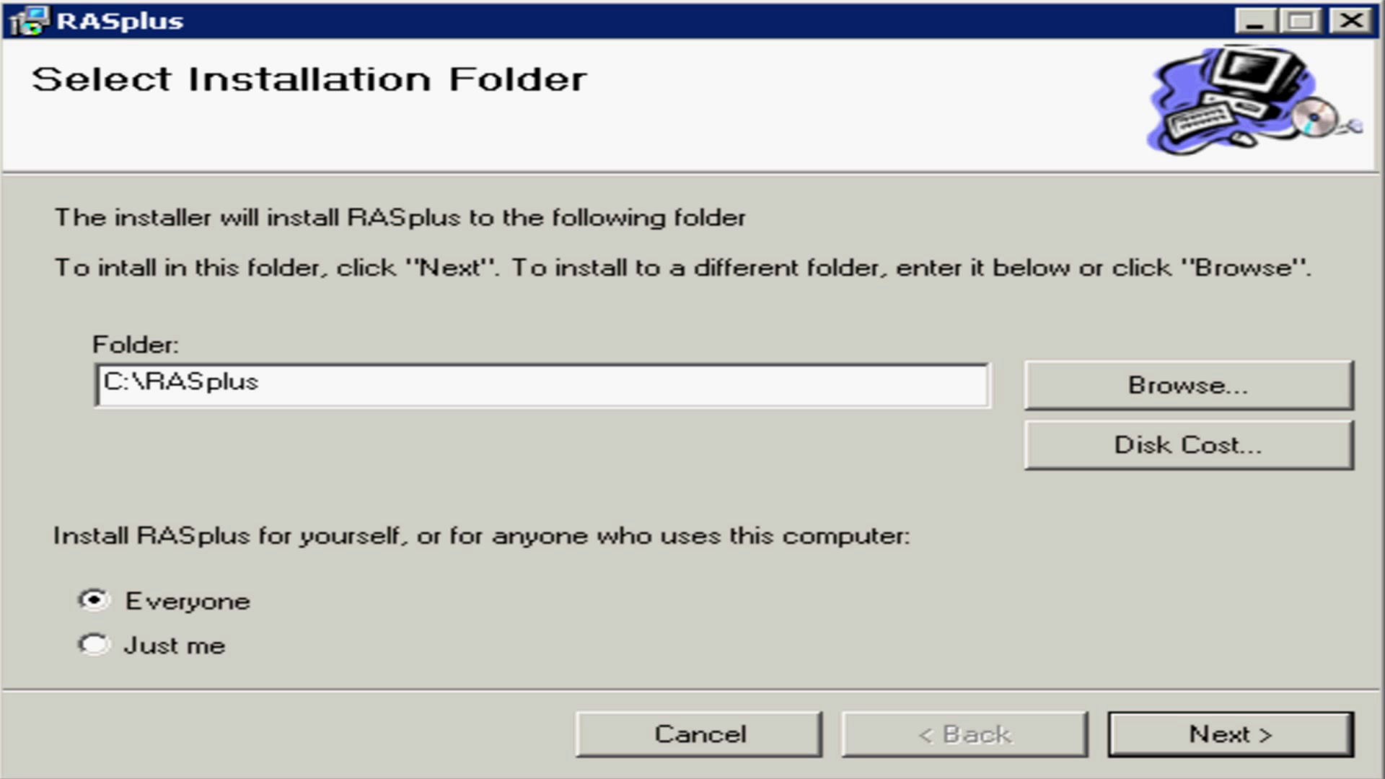
Accept C:\RASplus as the install folder and continue without auto-run at logon.
click(1162, 755)
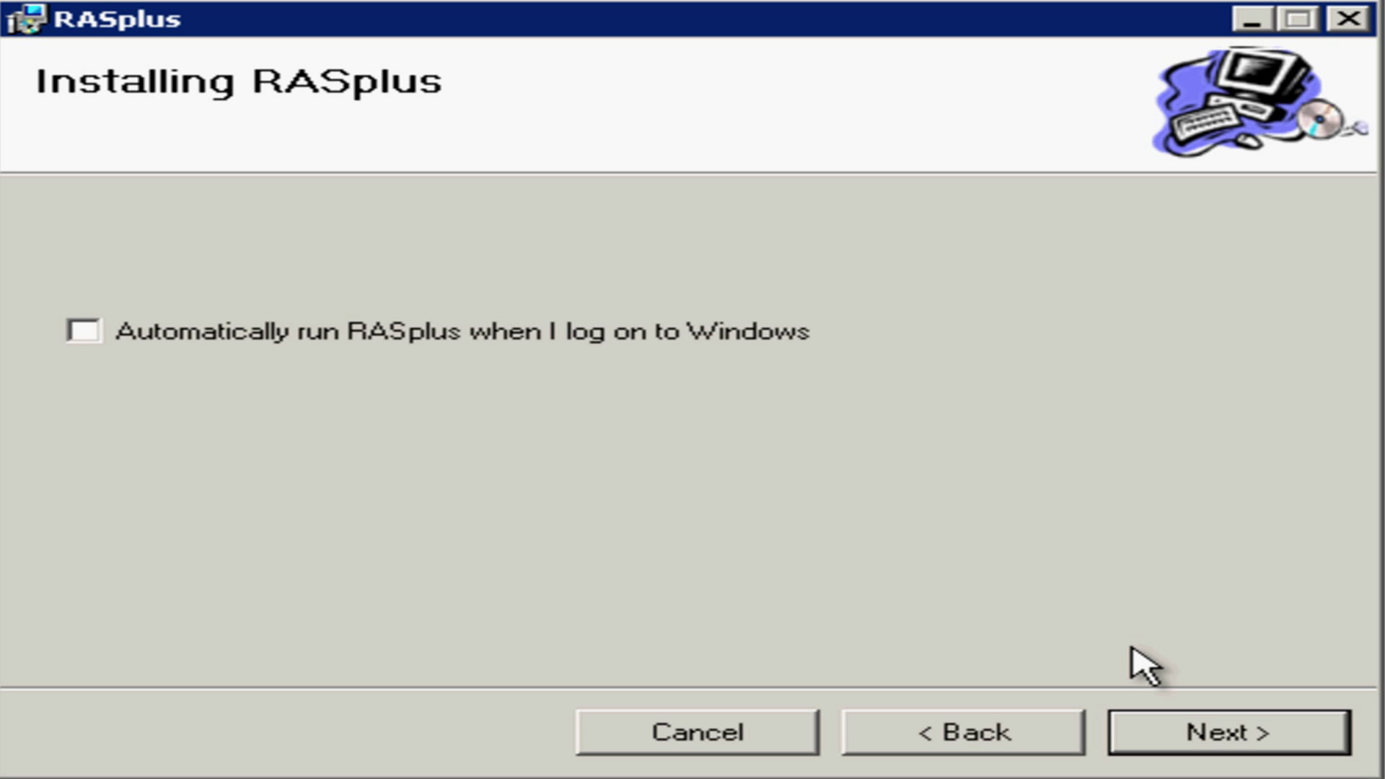
click(1143, 732)
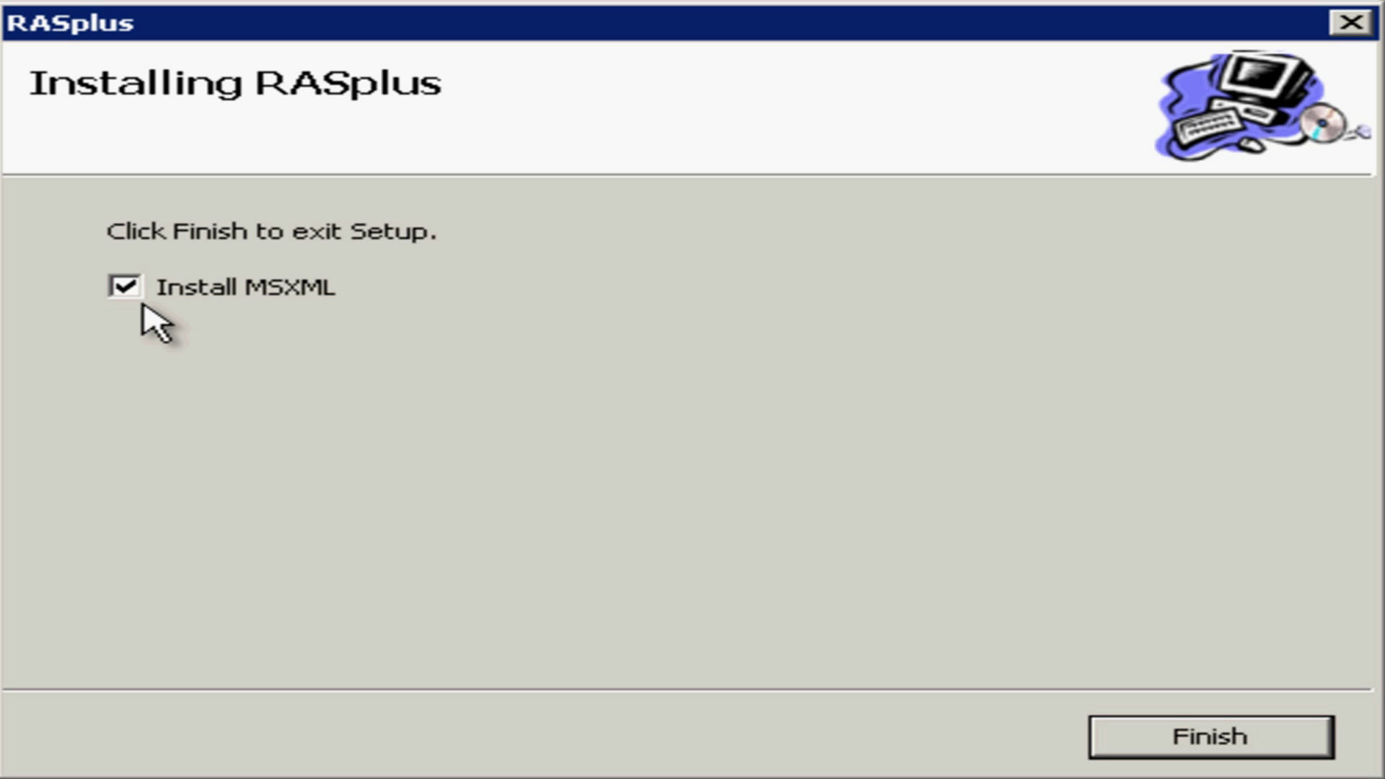
Install MSXML 4.0 SP2 with default setup and accepted license, then close the RASplus installer.
click(1136, 747)
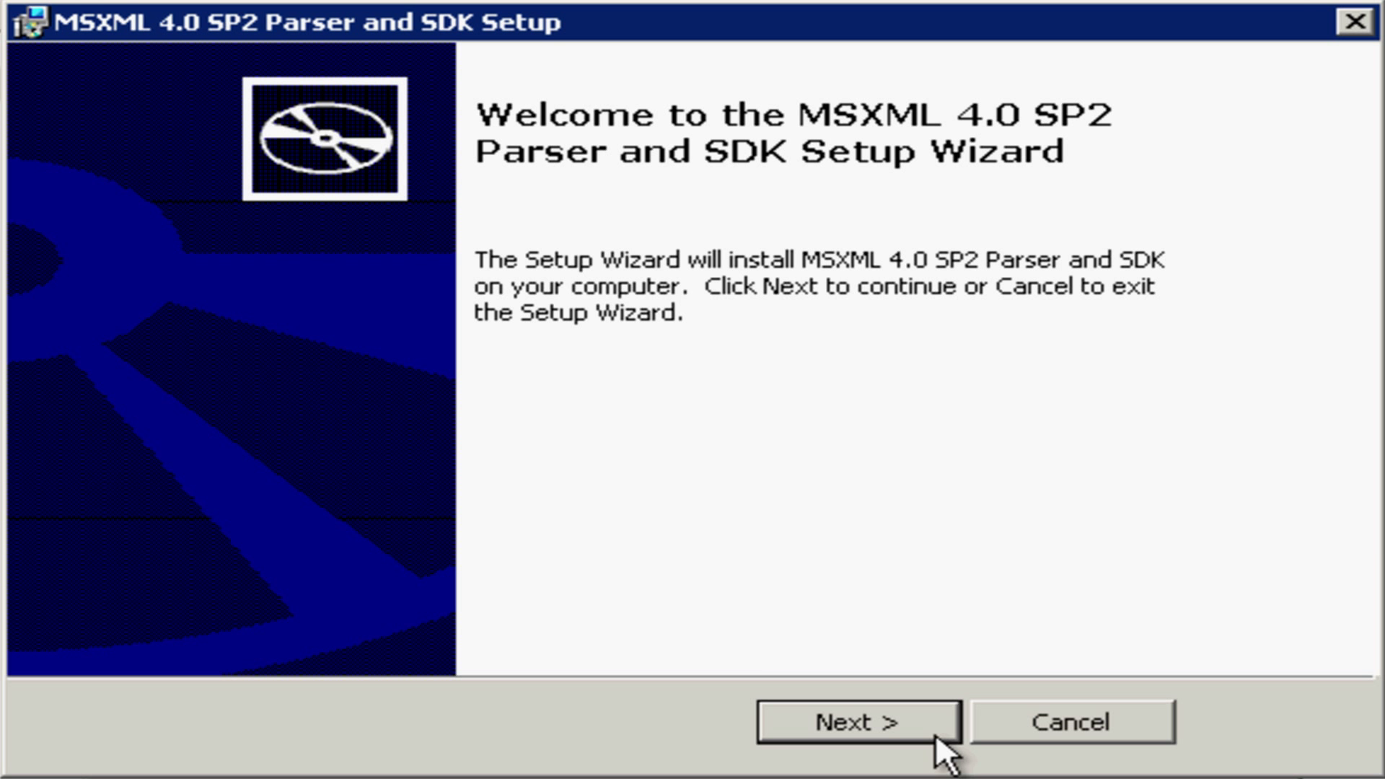
click(936, 733)
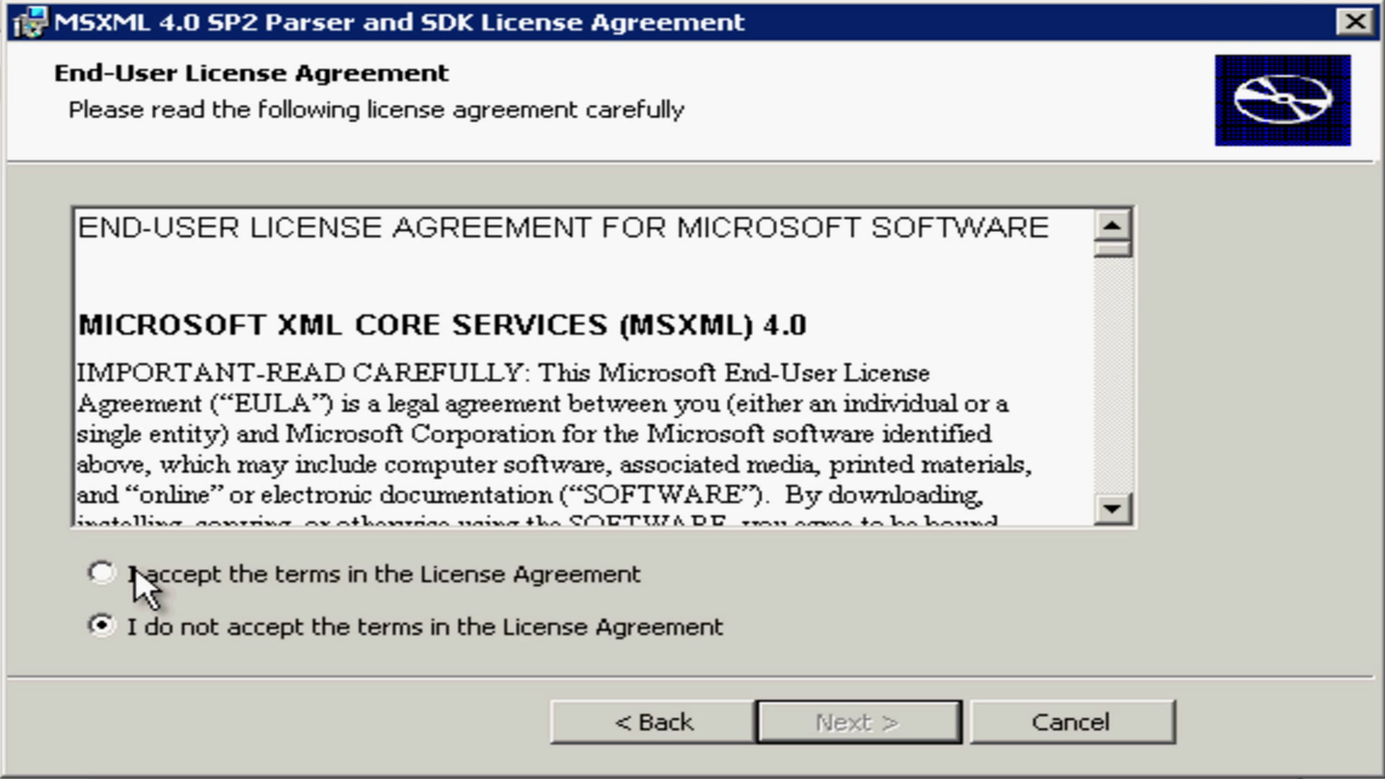
click(101, 574)
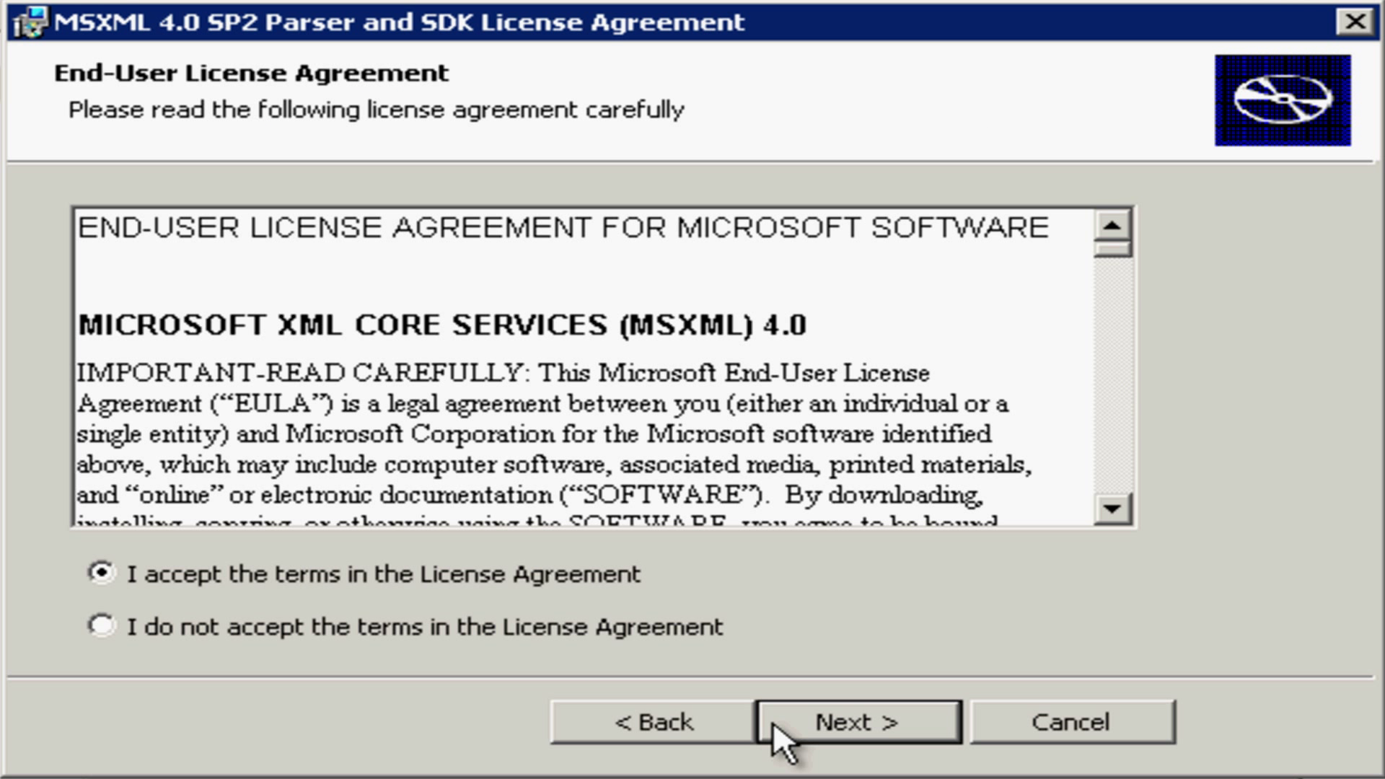
click(773, 721)
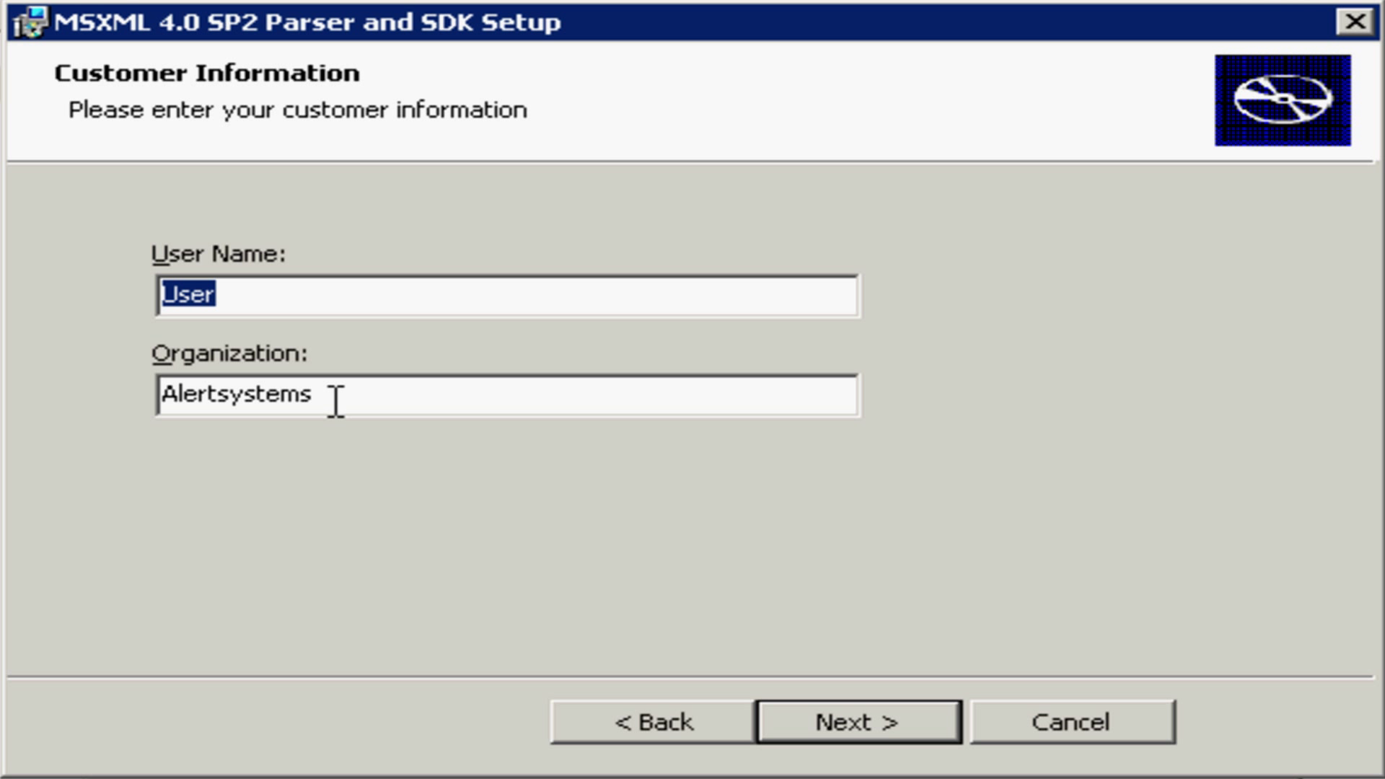
click(781, 718)
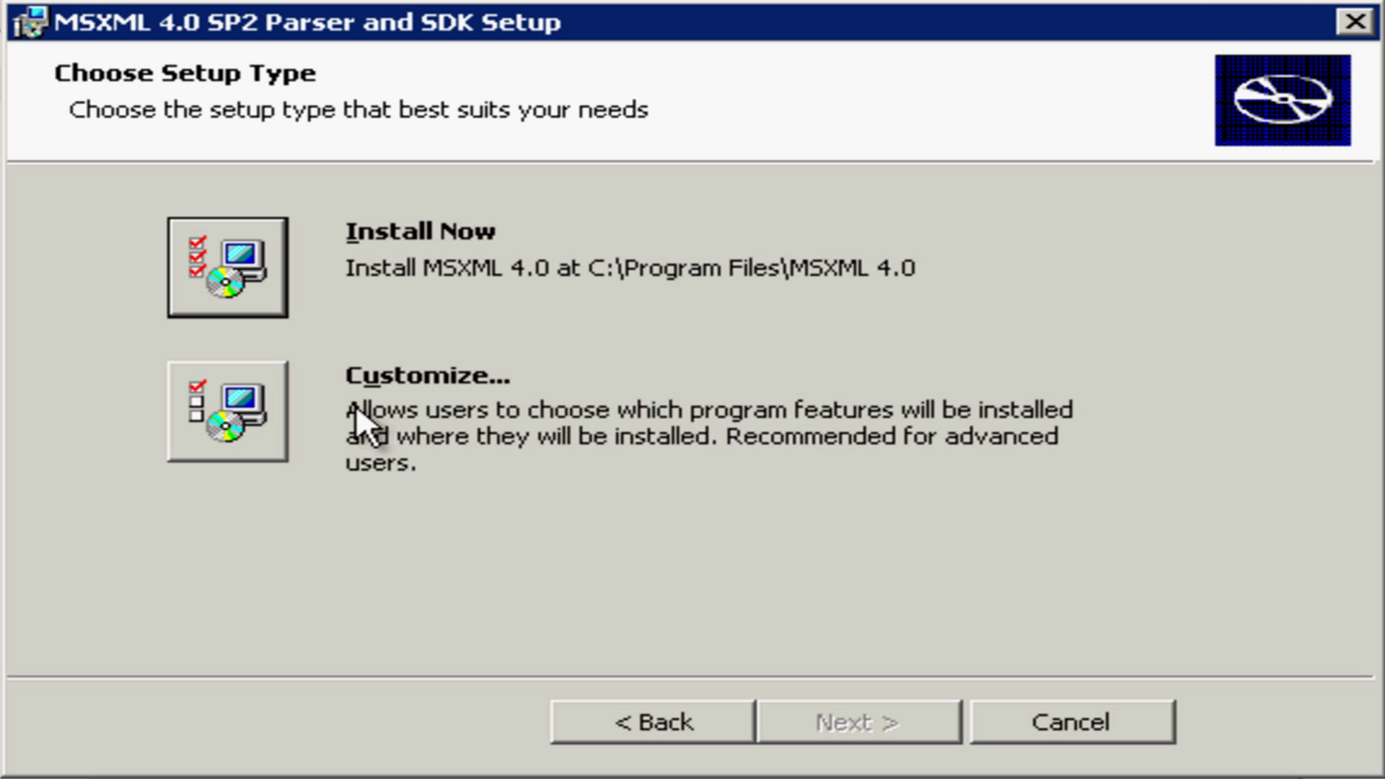
click(264, 303)
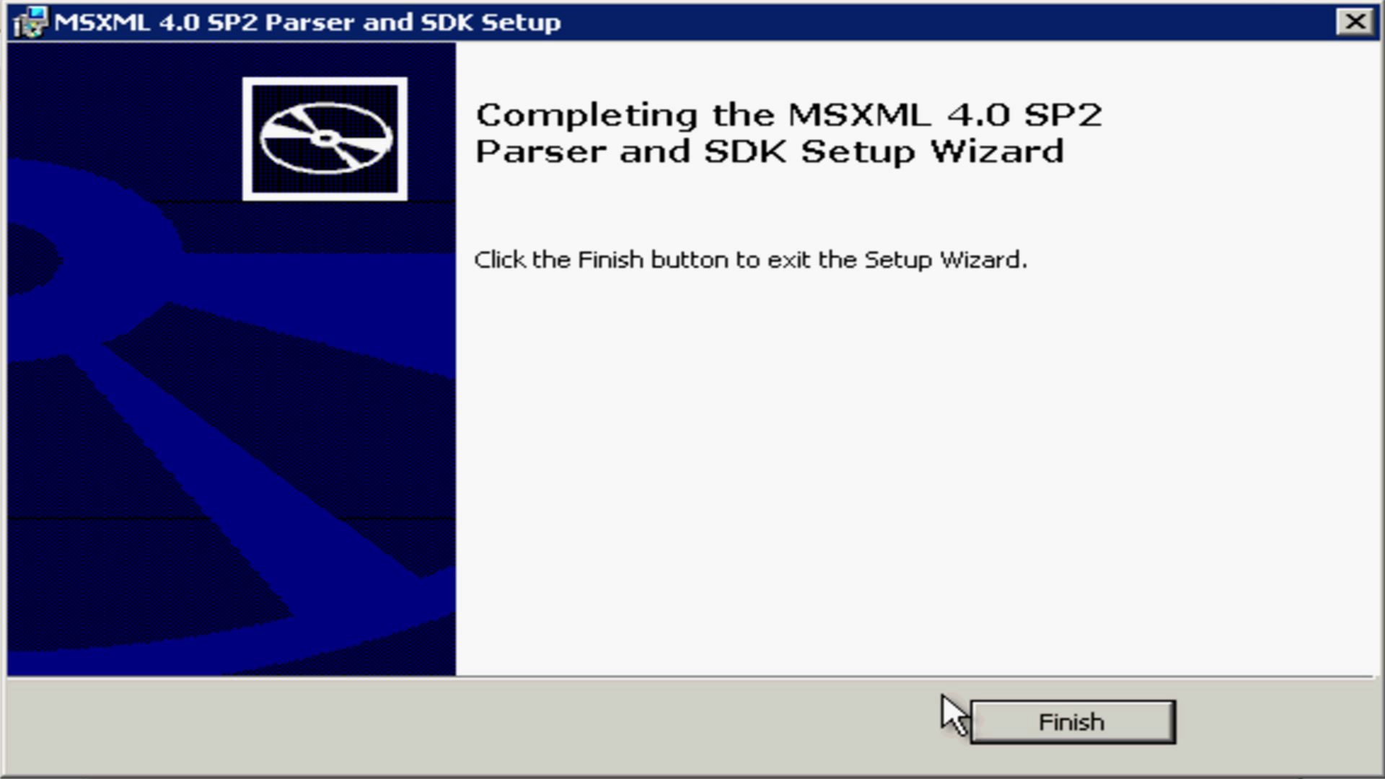
click(991, 719)
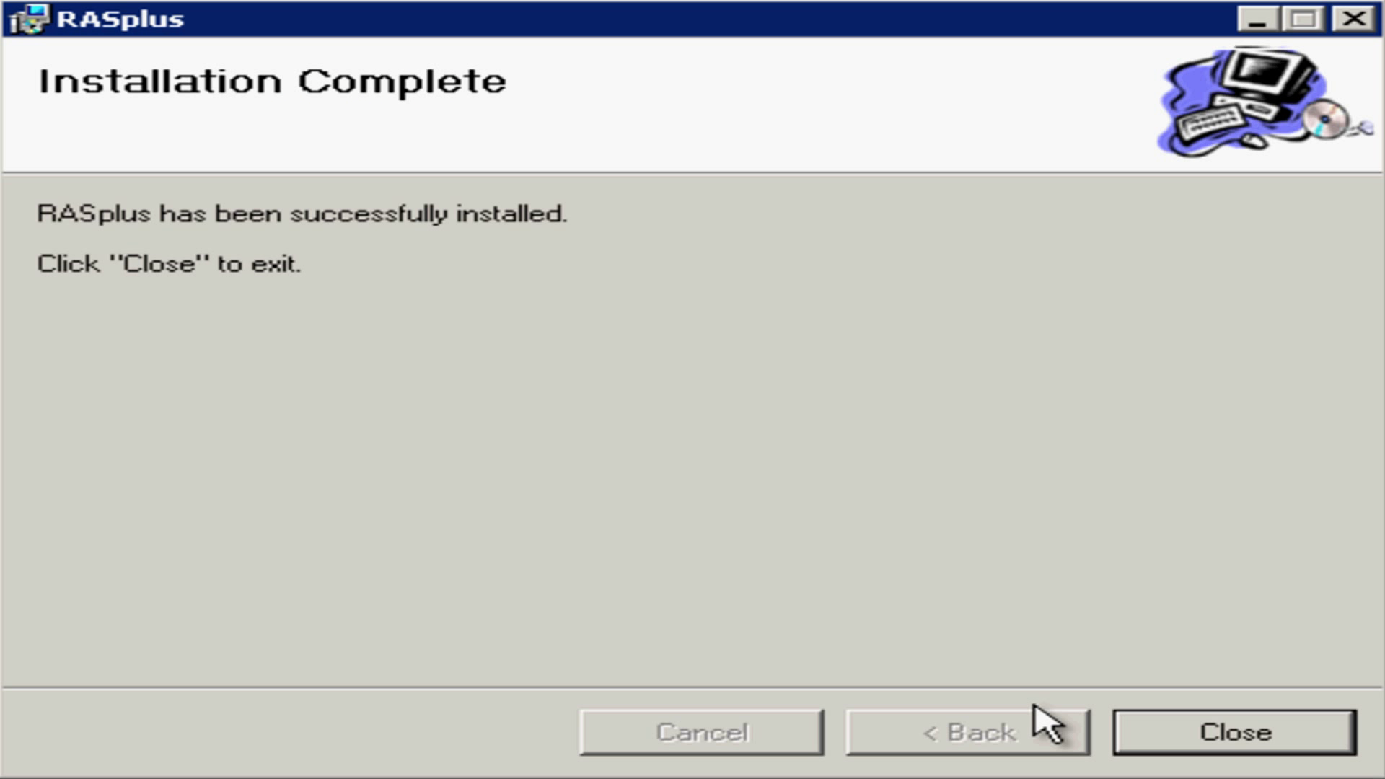
click(1134, 745)
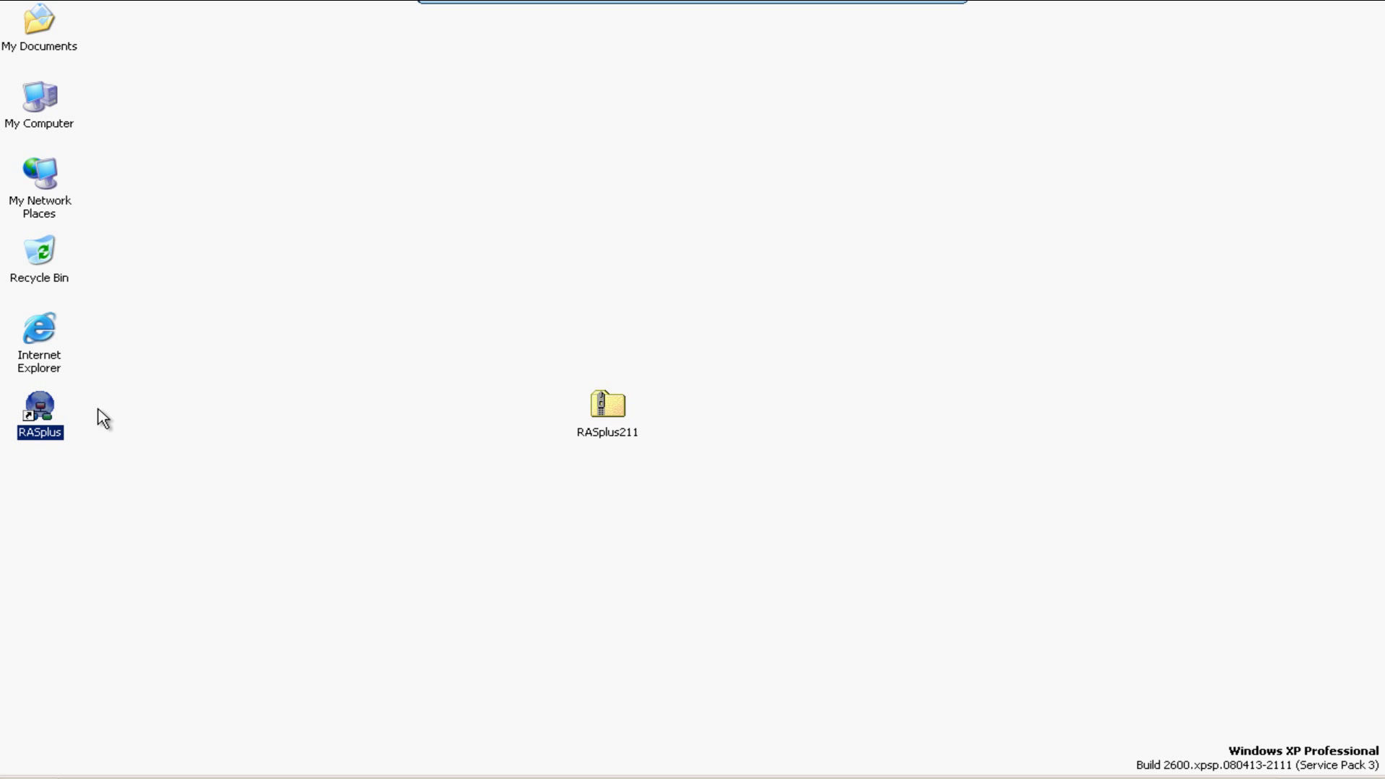
Launch RASplus from the desktop and open the Remote Sites page of Setup.
double_click(51, 402)
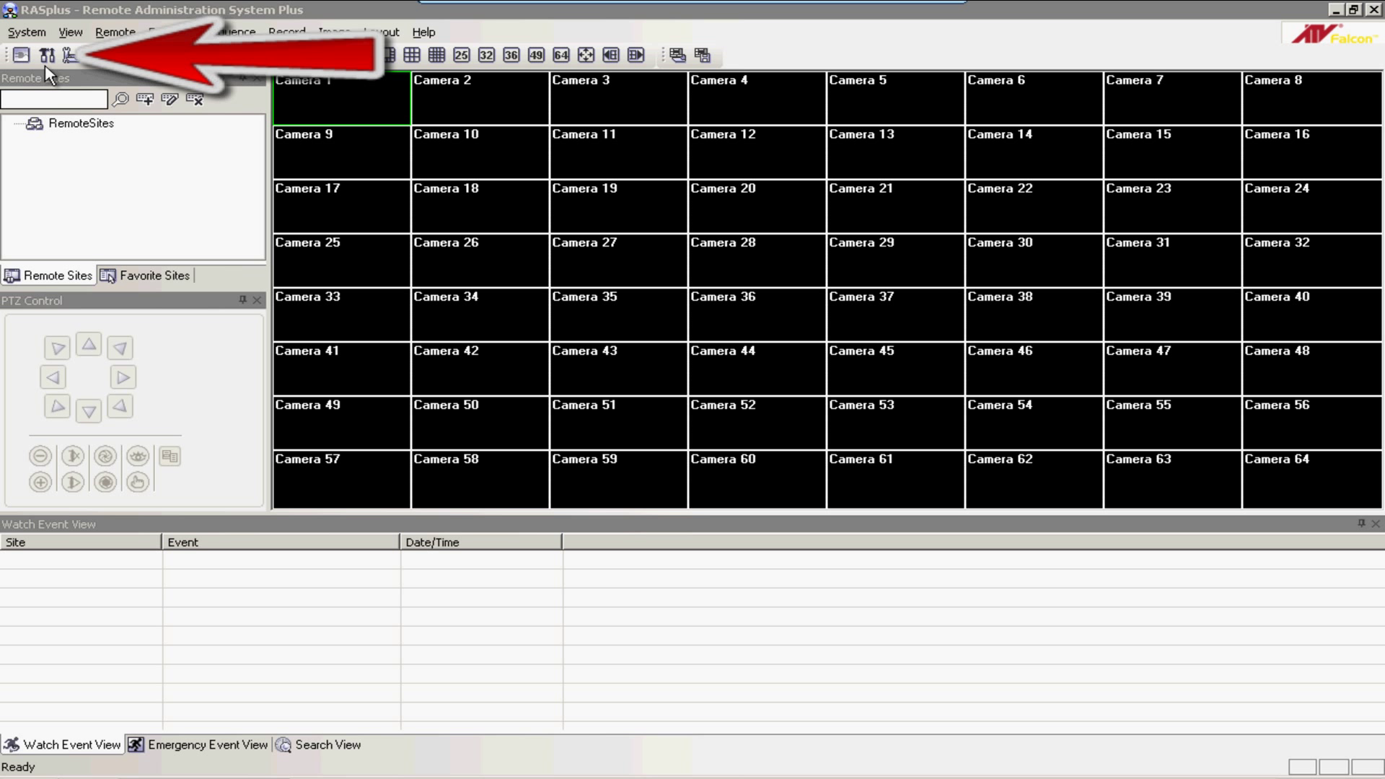
click(47, 57)
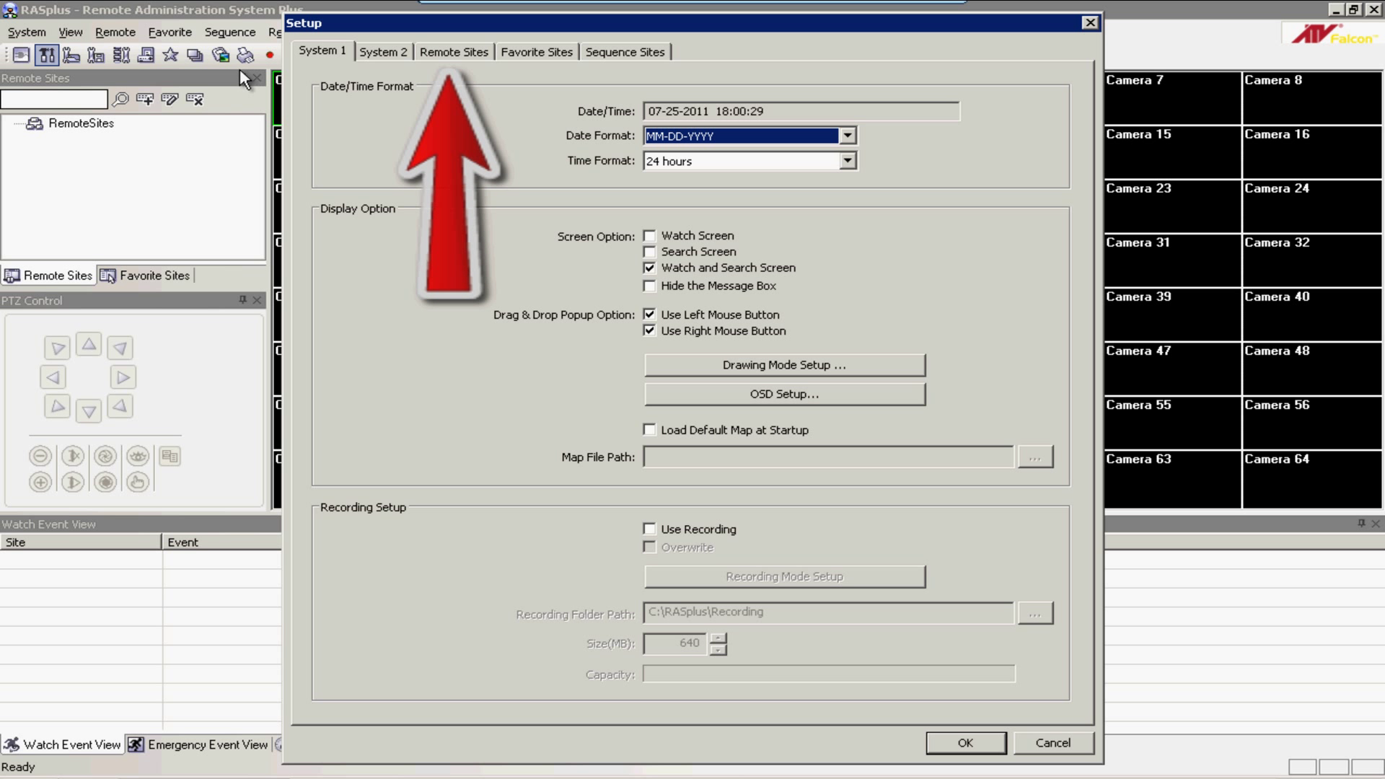
click(437, 57)
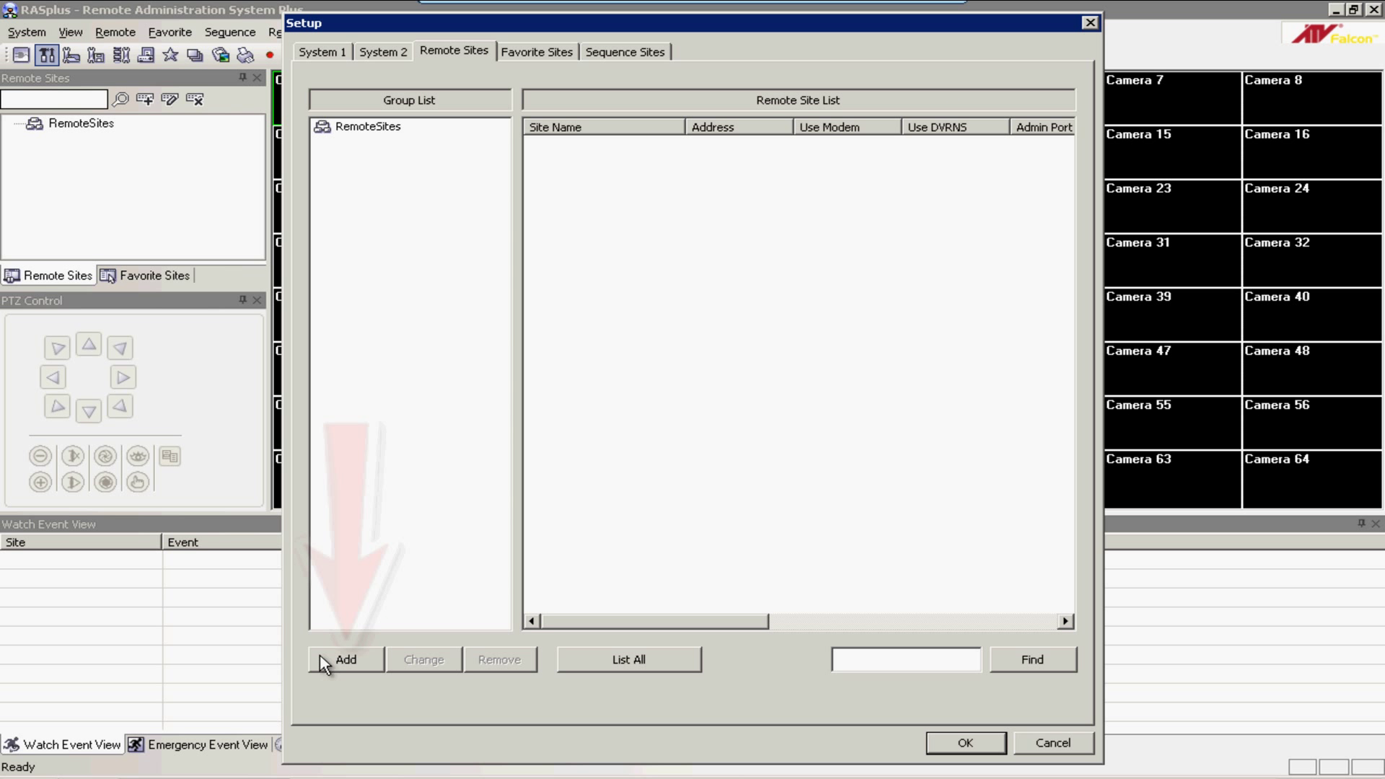
Add a new remote site named Alert Systems Ltd at 192.168.16.2 with 3 cameras.
click(345, 659)
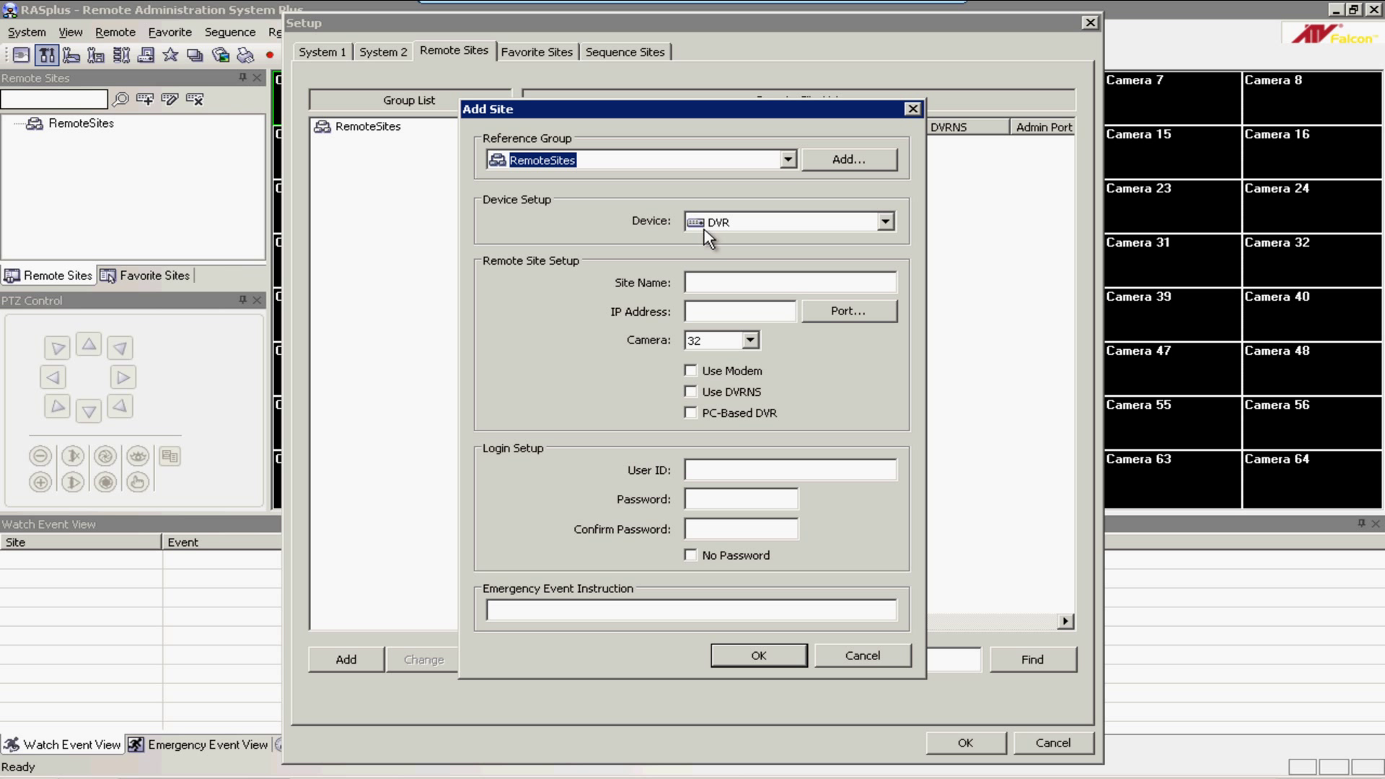
click(707, 281)
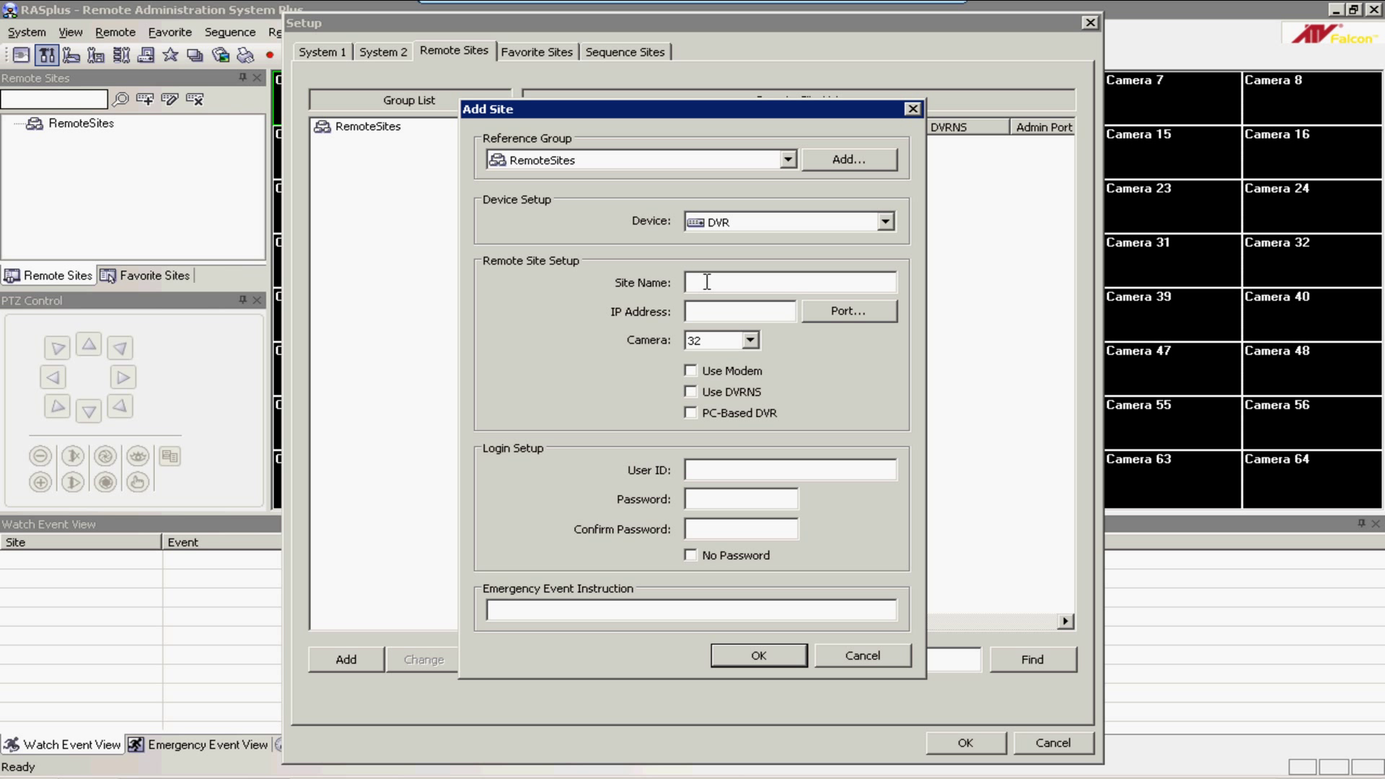
text(Alert Systems Ltd)
click(704, 311)
text(192.168.16.2)
click(750, 340)
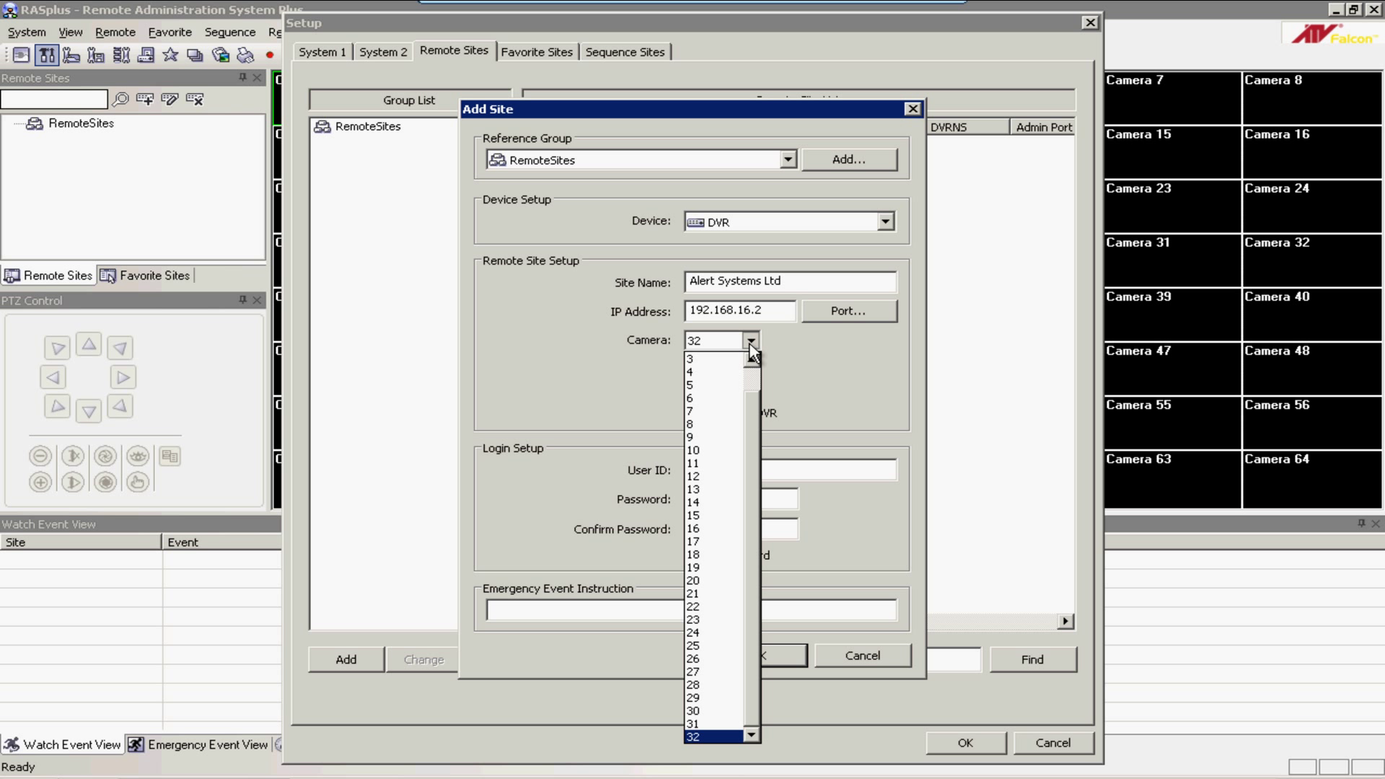
click(709, 360)
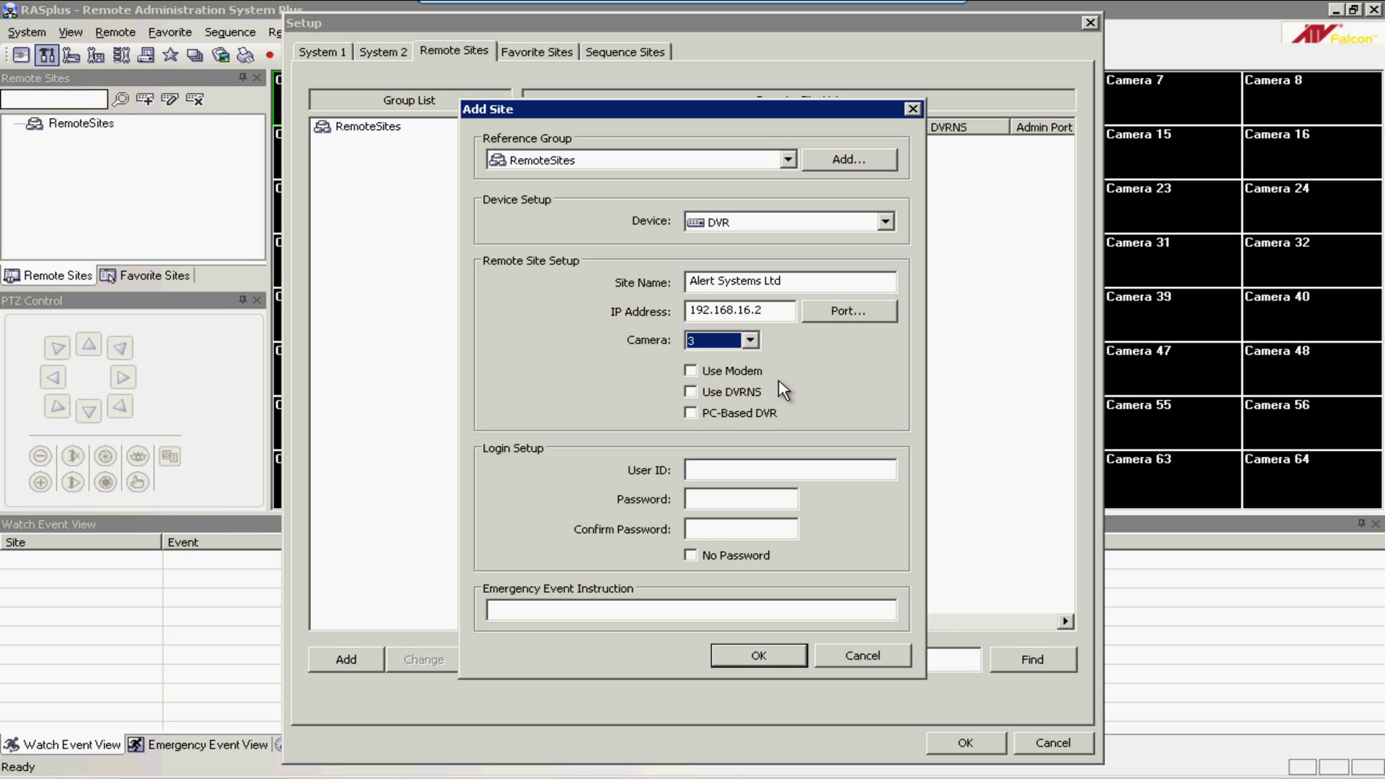
Enter the site's user ID and password, confirm the password, and save the site.
click(717, 470)
text(user)
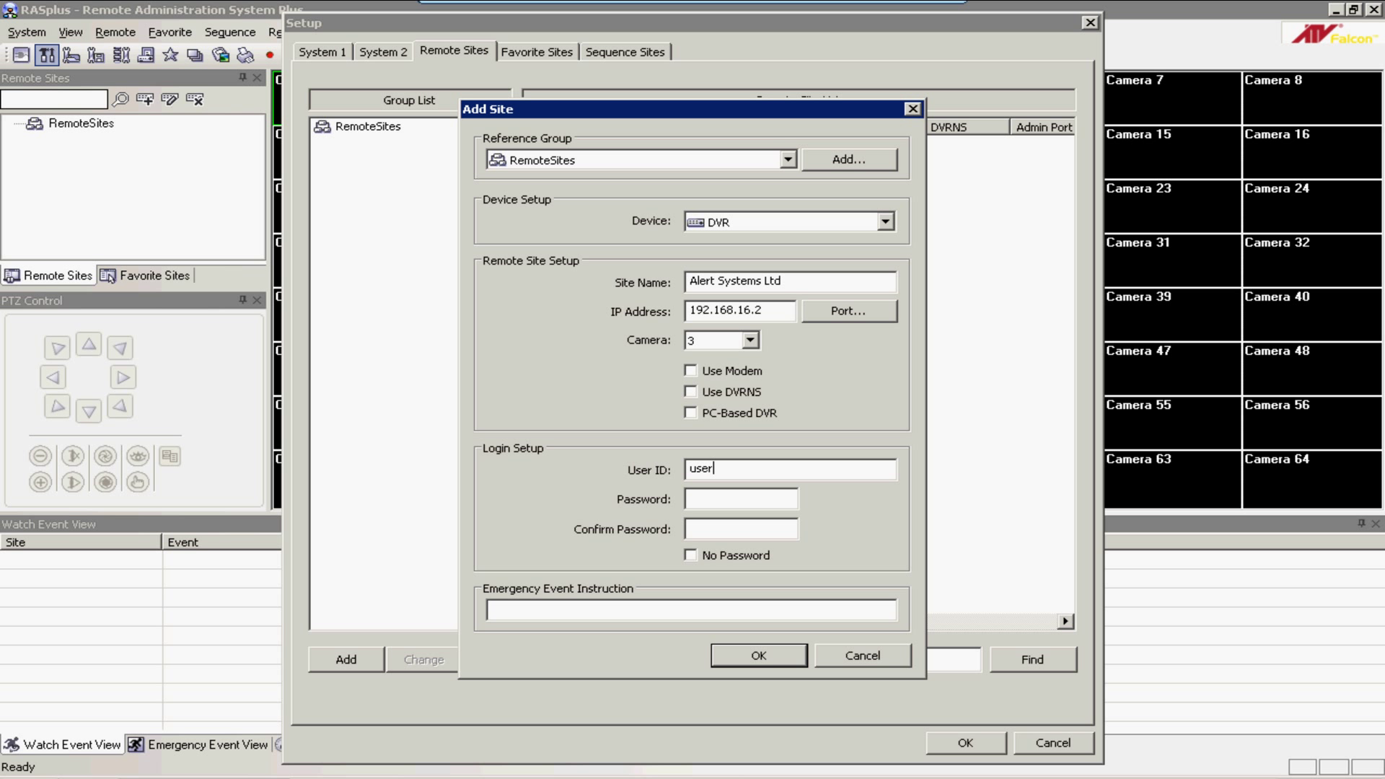
click(716, 499)
text(12345678)
key(Tab)
text(12345678)
click(739, 658)
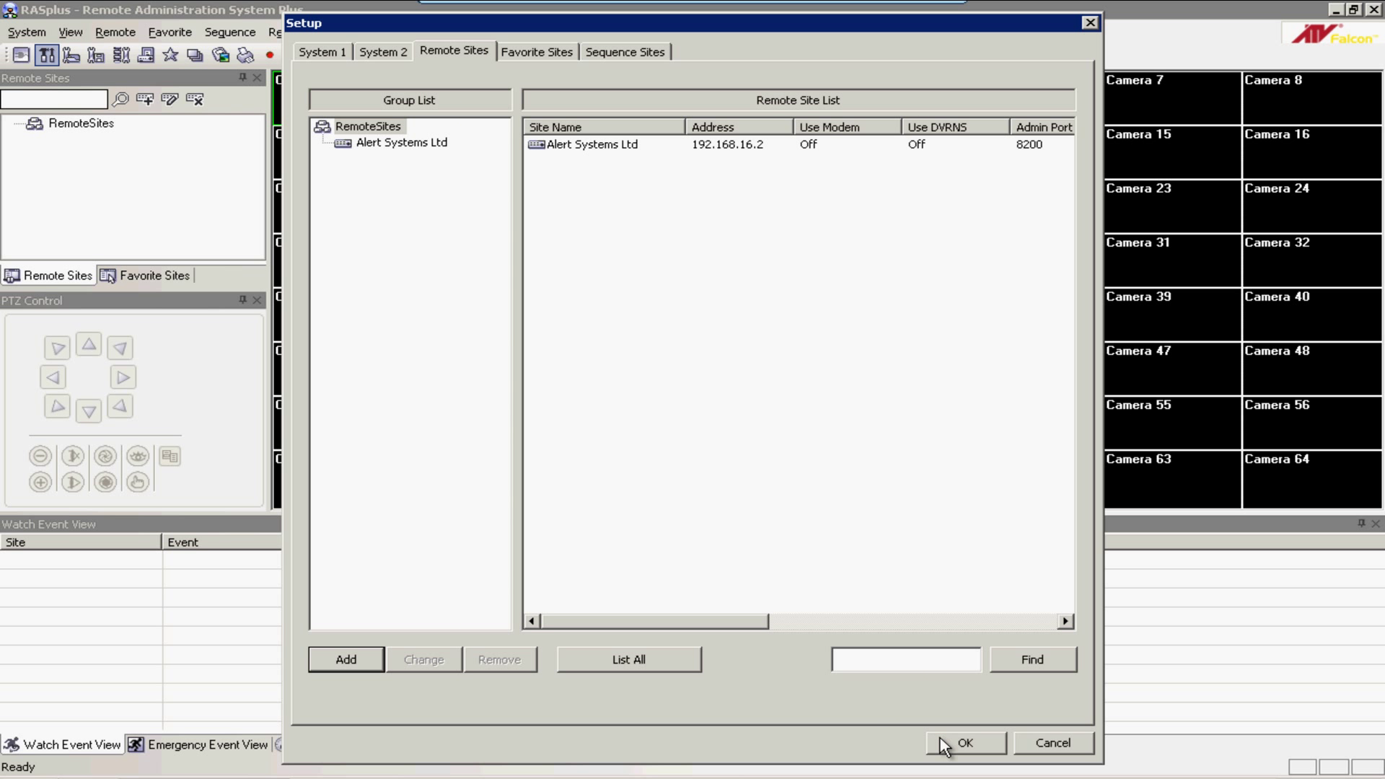
Apply the Setup changes and drag Alert Systems Ltd onto the Camera 1 tile.
click(945, 747)
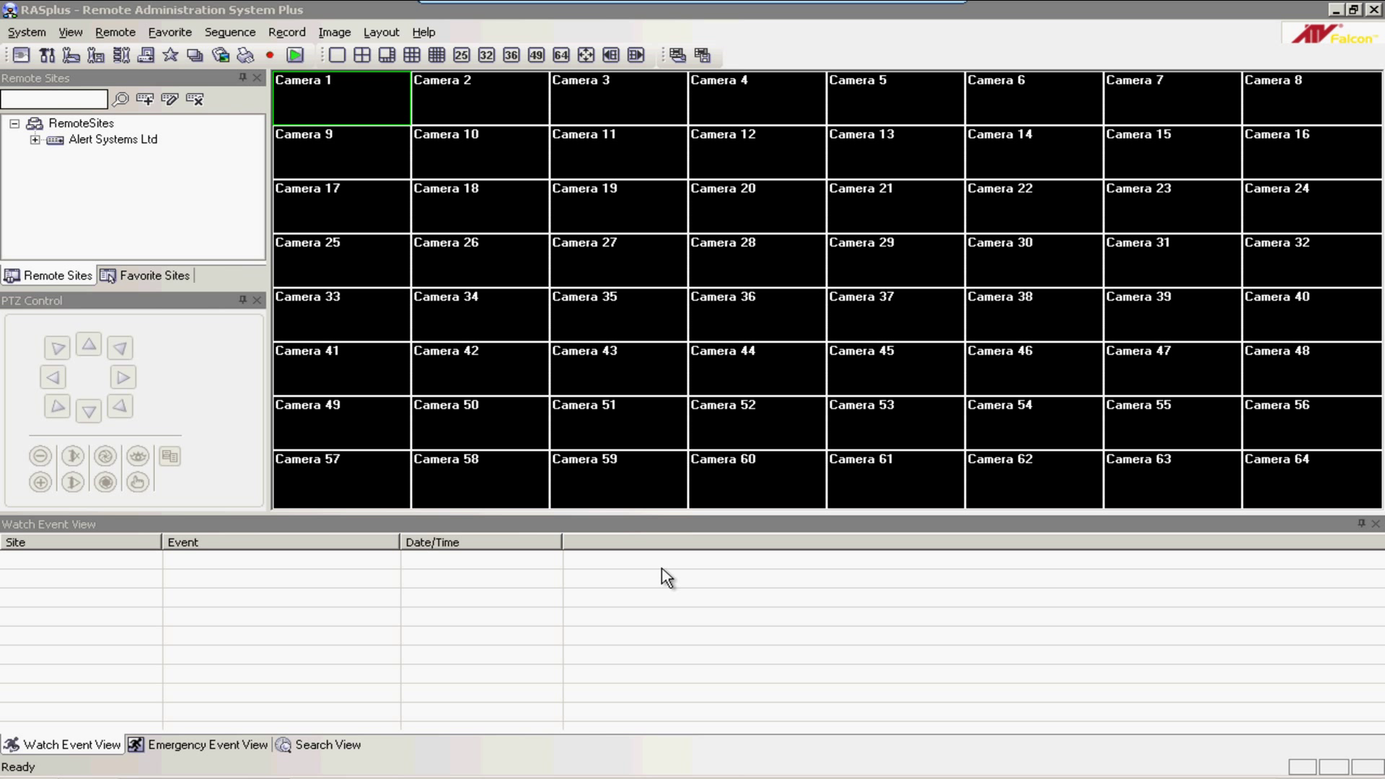
click(98, 143)
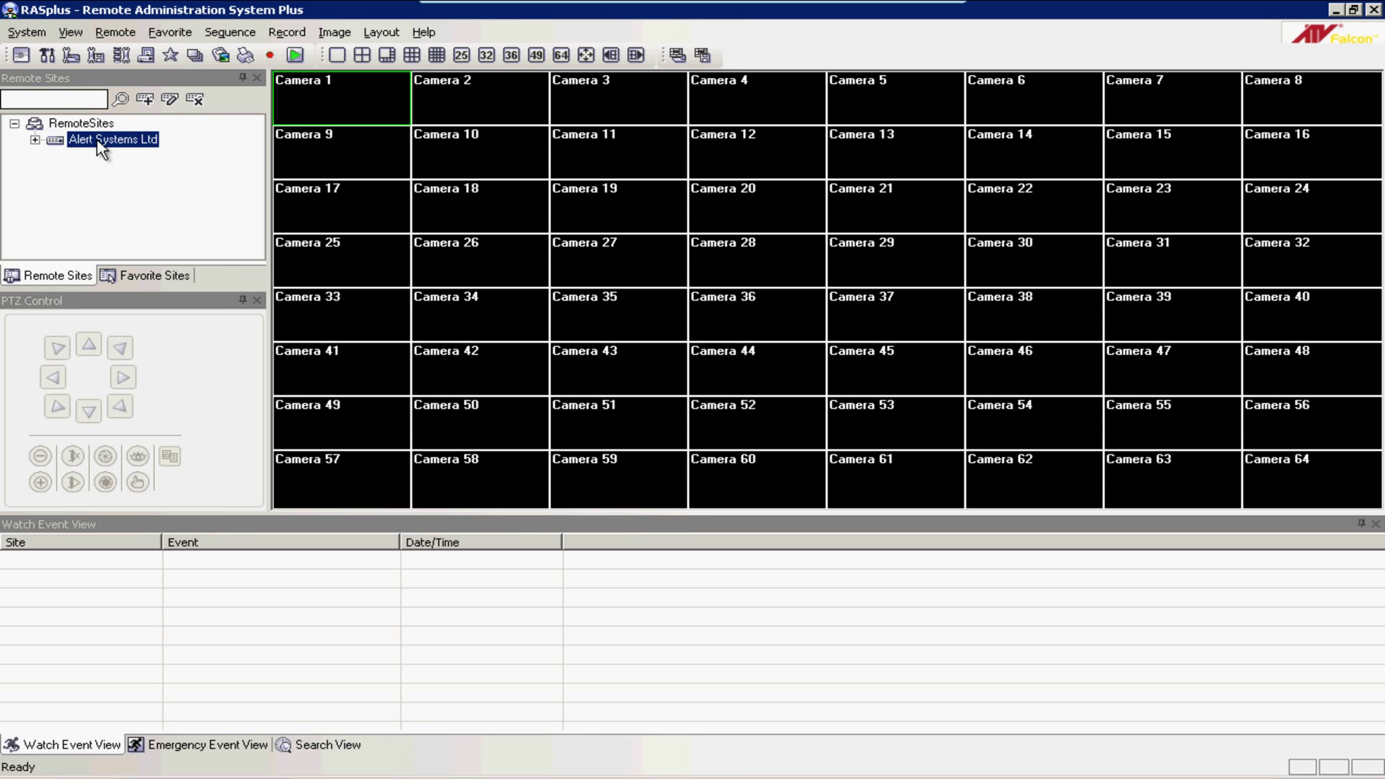
drag(99, 143, 319, 105)
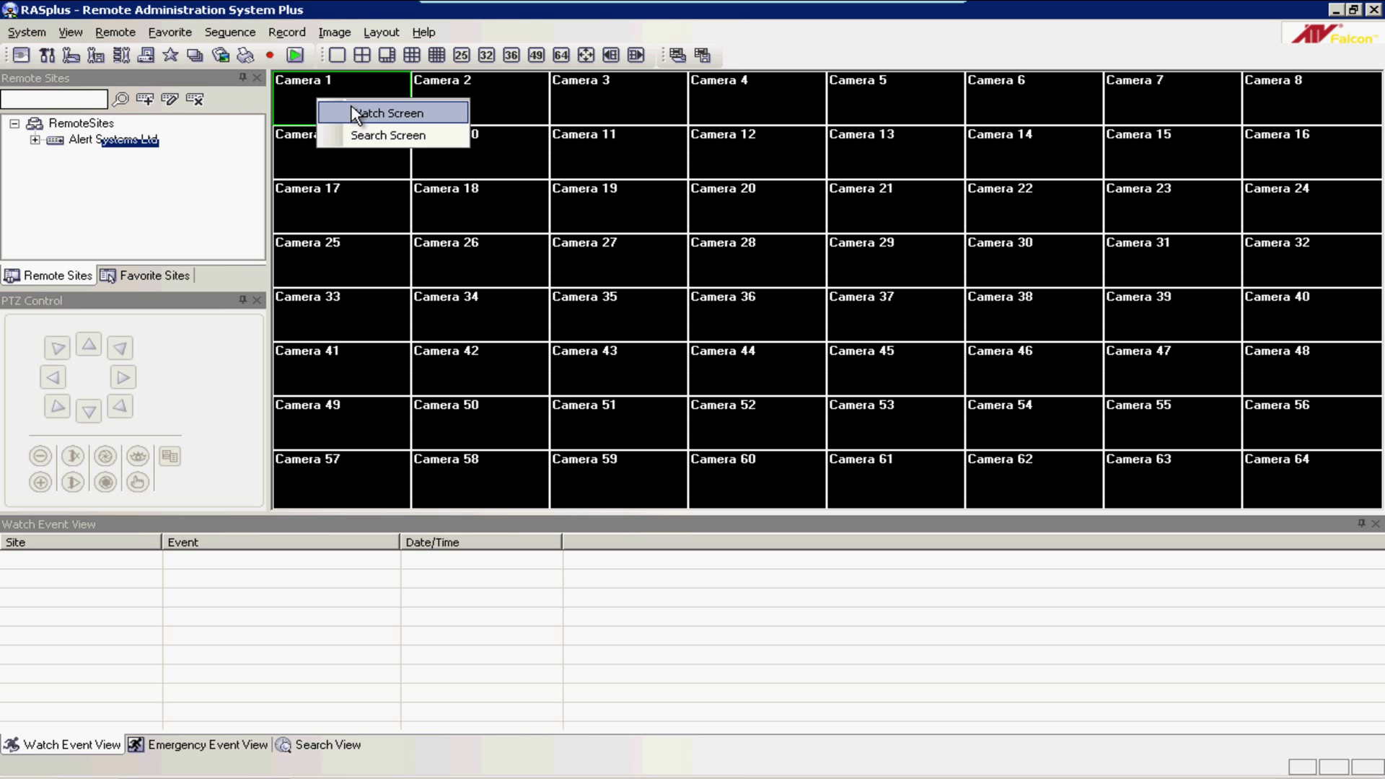
Watch Alert Systems Ltd live and show CAM1–CAM3 in a 2x2 camera grid.
click(355, 114)
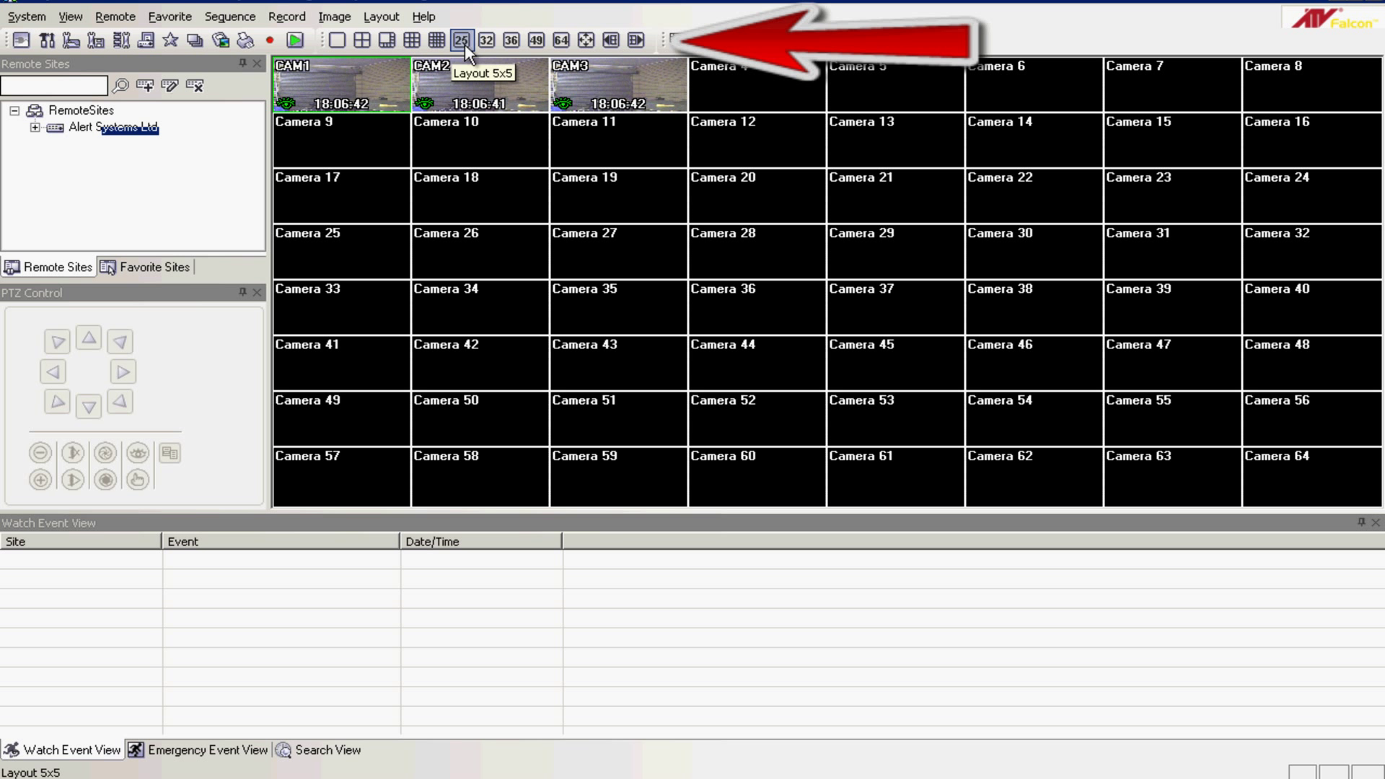
click(366, 44)
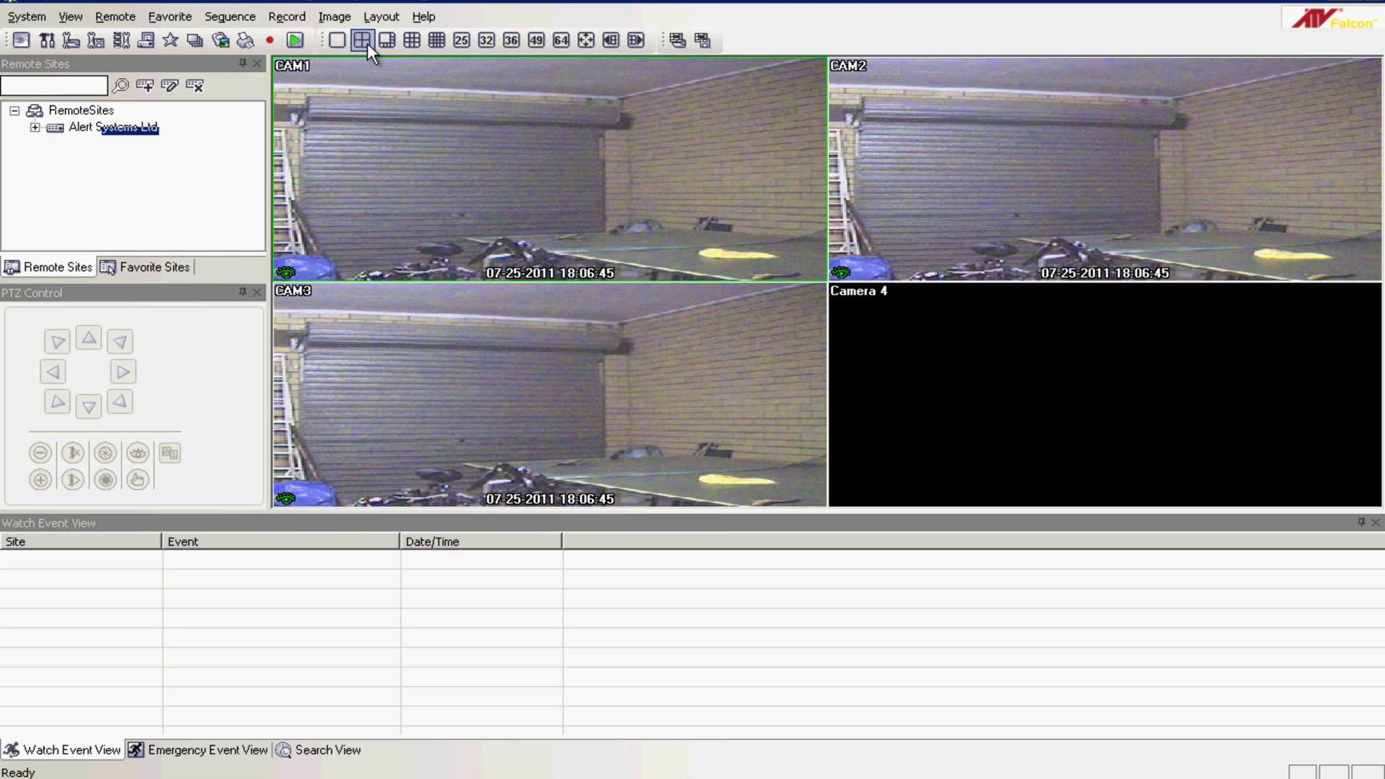